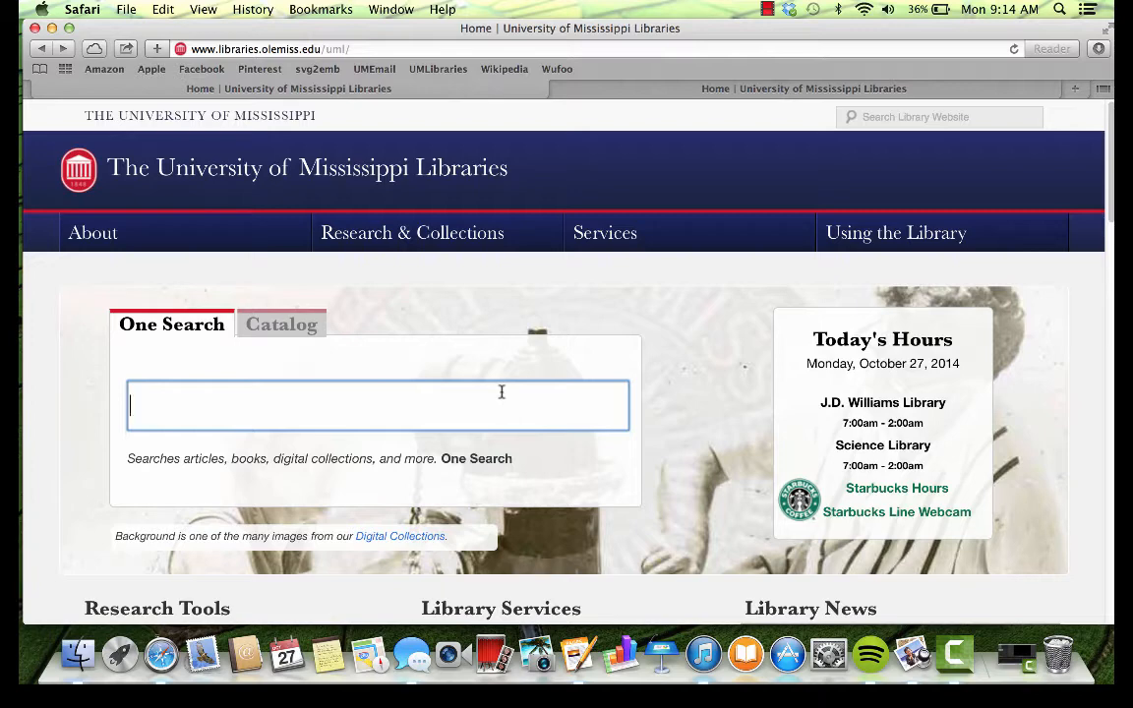
# Step: Search One Search for 'childhood obesity', bringing up 313,781 results
pyautogui.write('childhood obesity')
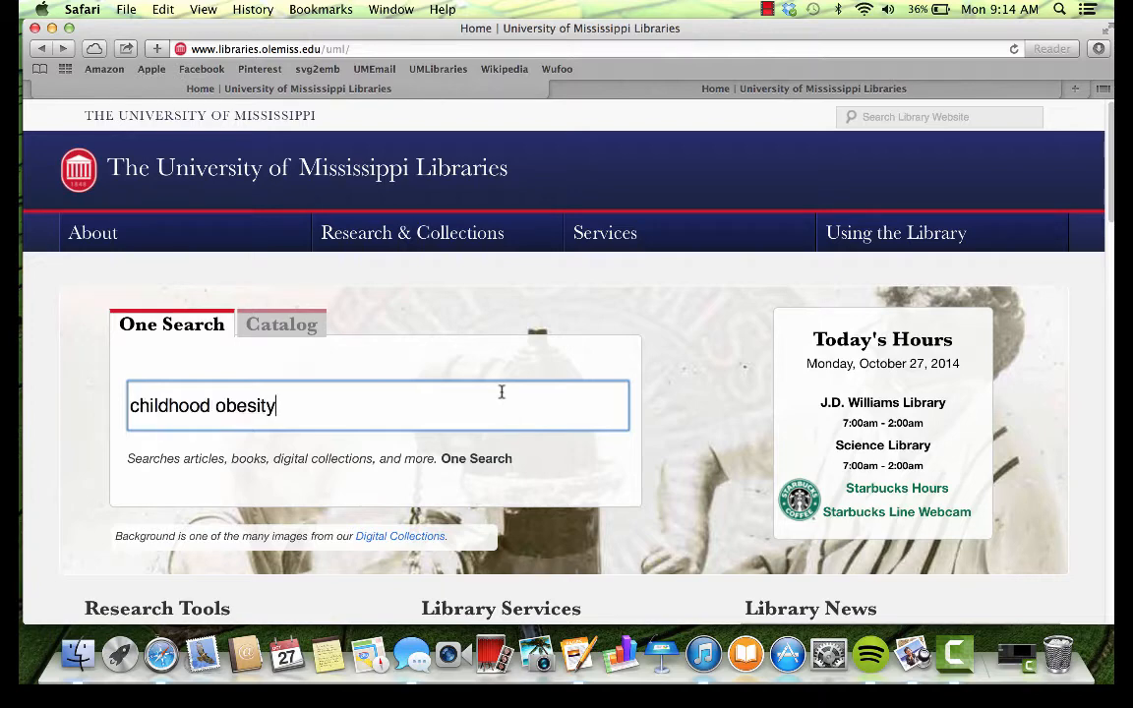
pyautogui.press('Return')
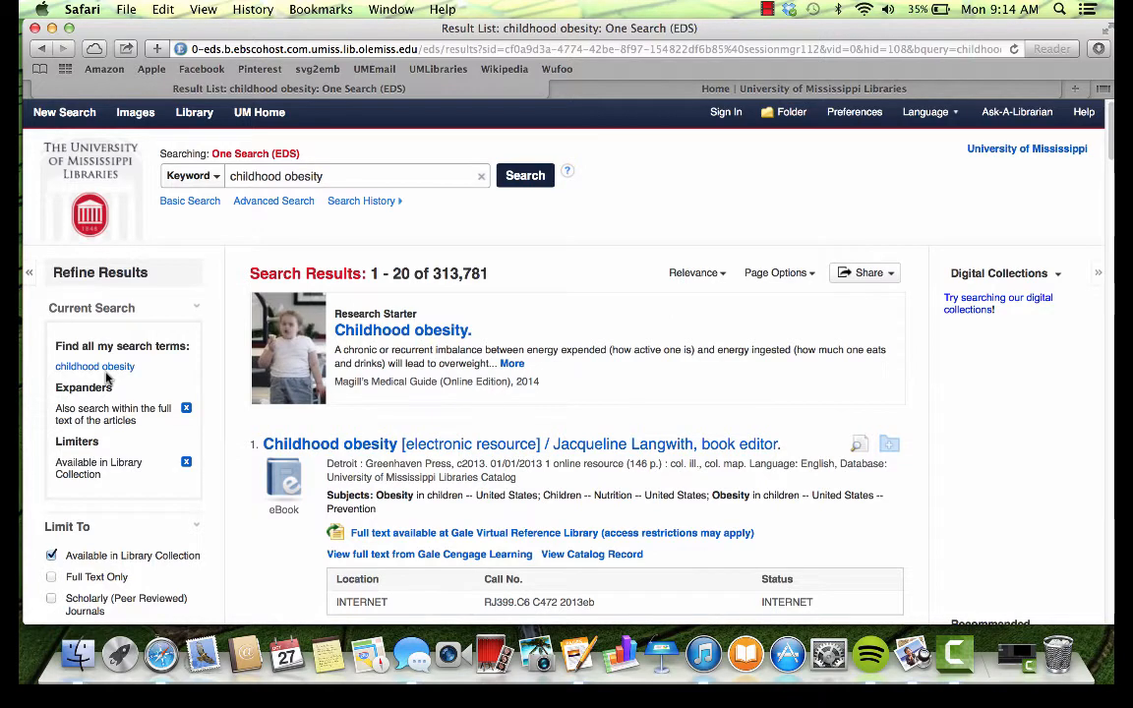
# Step: Add 'soft drinks' to the childhood obesity query and rerun it, leaving 55,576 results
pyautogui.click(360, 175)
pyautogui.write('soft rinks')
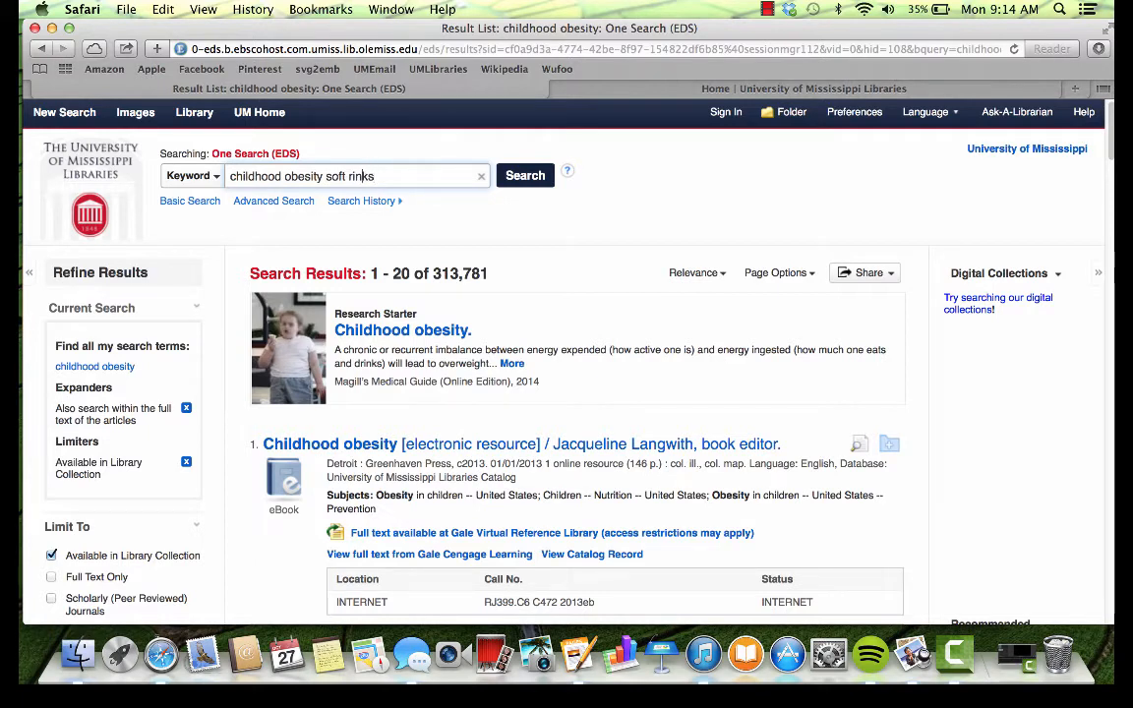
pyautogui.write('d')
pyautogui.click(525, 178)
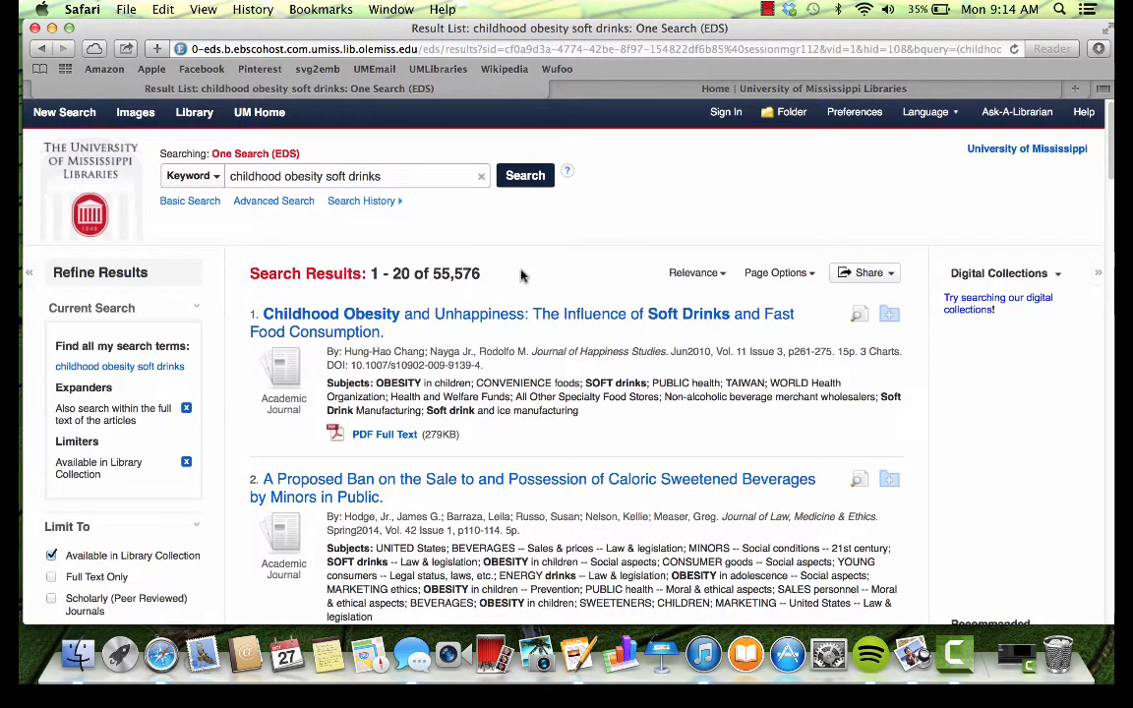
pyautogui.scroll(-2, 391, 382)
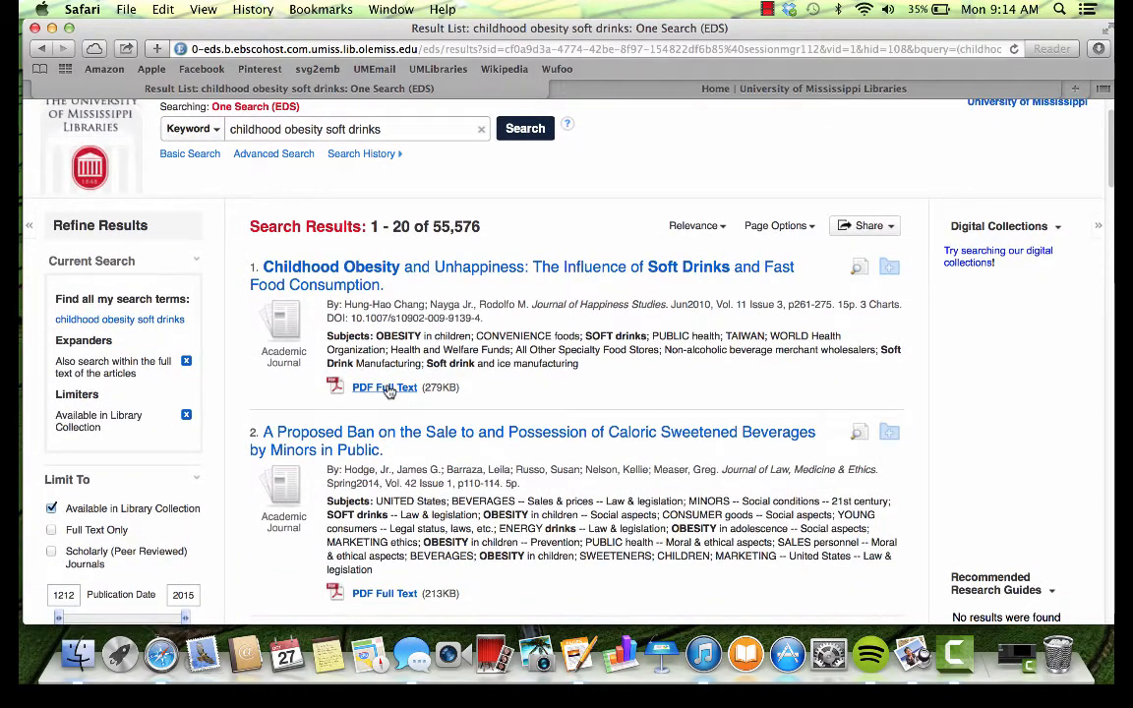
pyautogui.scroll(-3, 389, 391)
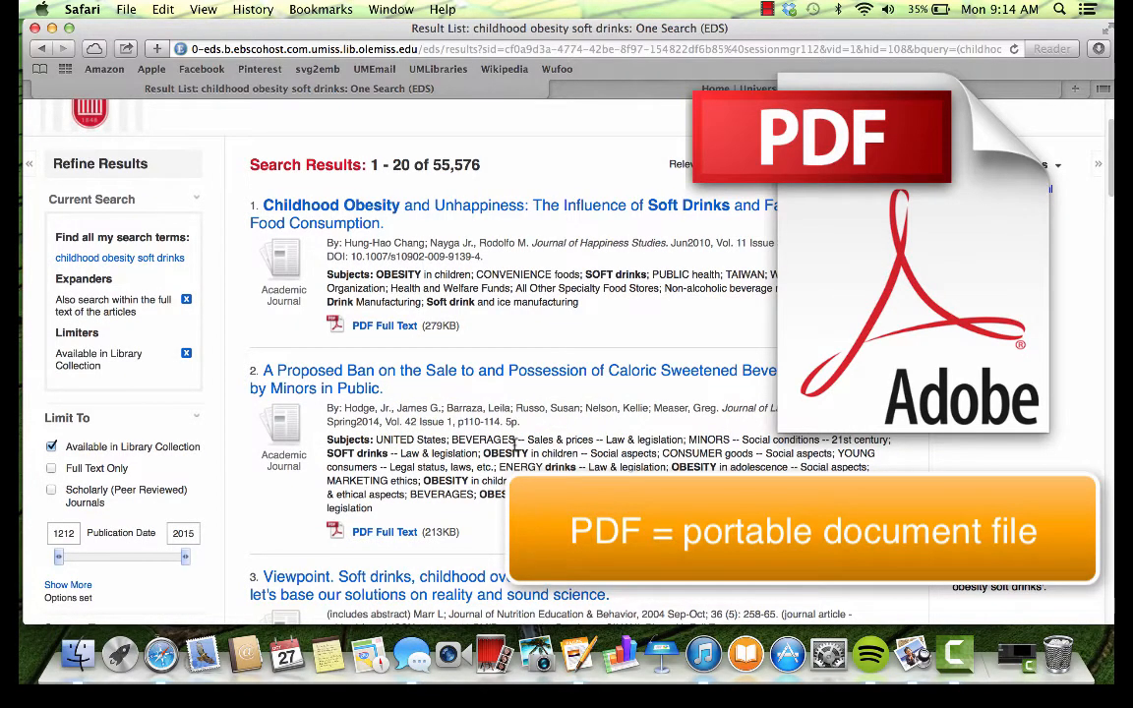
pyautogui.scroll(4, 515, 440)
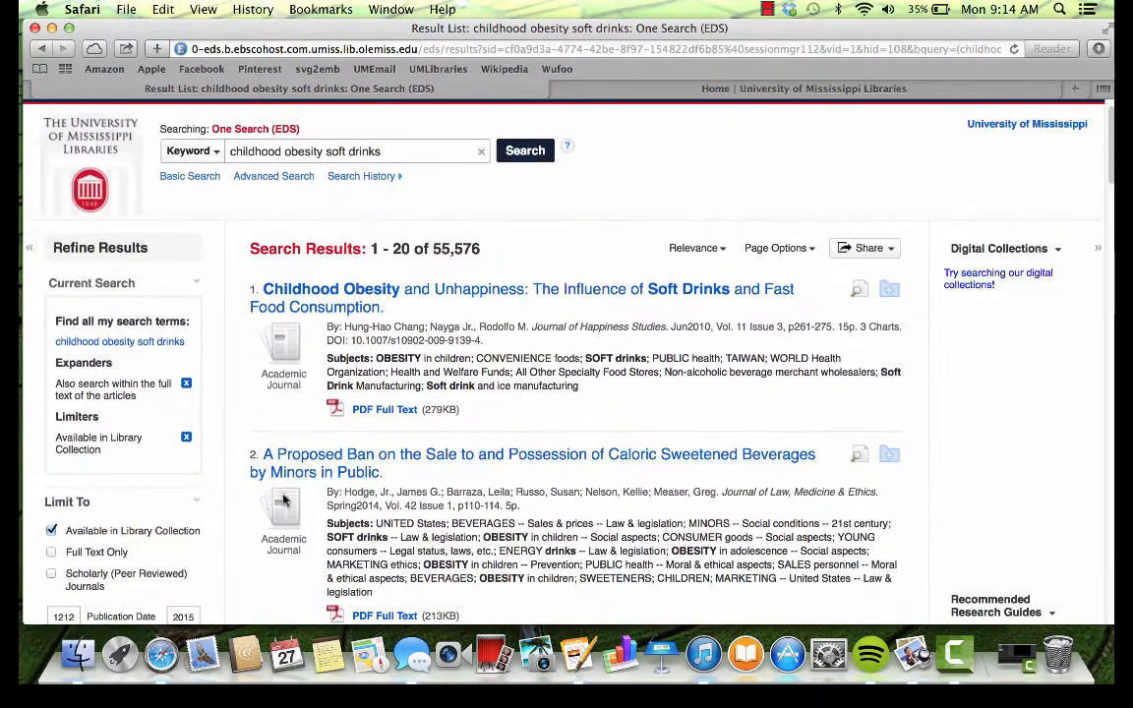
pyautogui.scroll(-15, 209, 510)
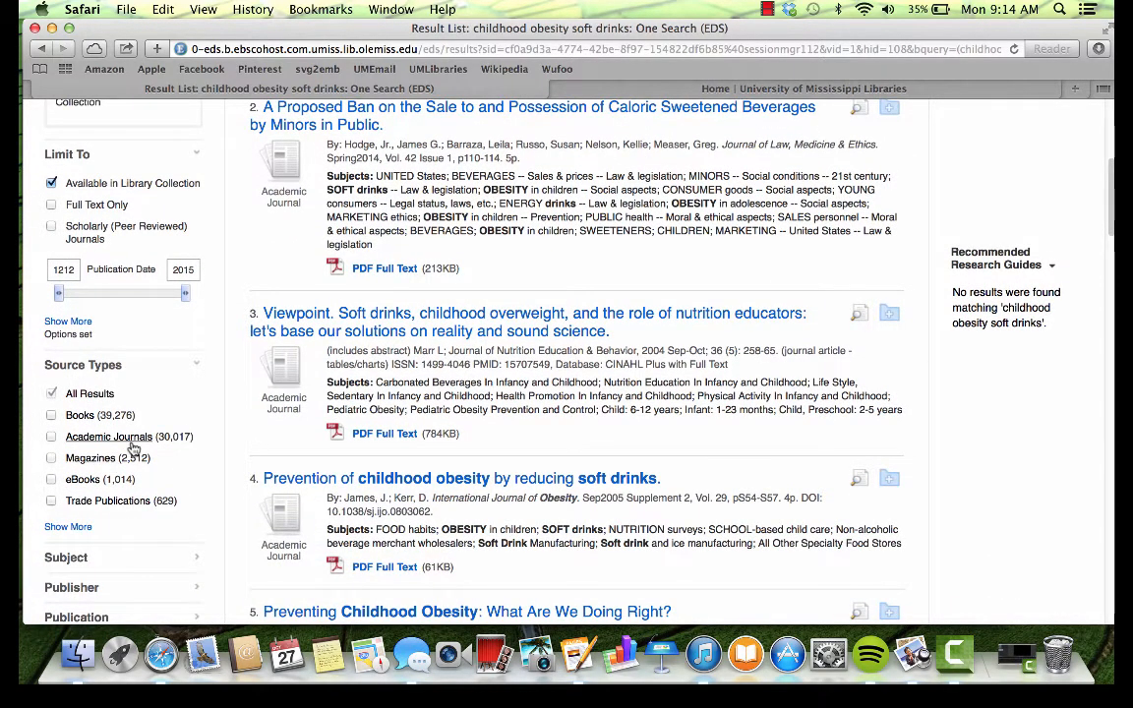
pyautogui.scroll(1, 211, 403)
pyautogui.scroll(3, 211, 403)
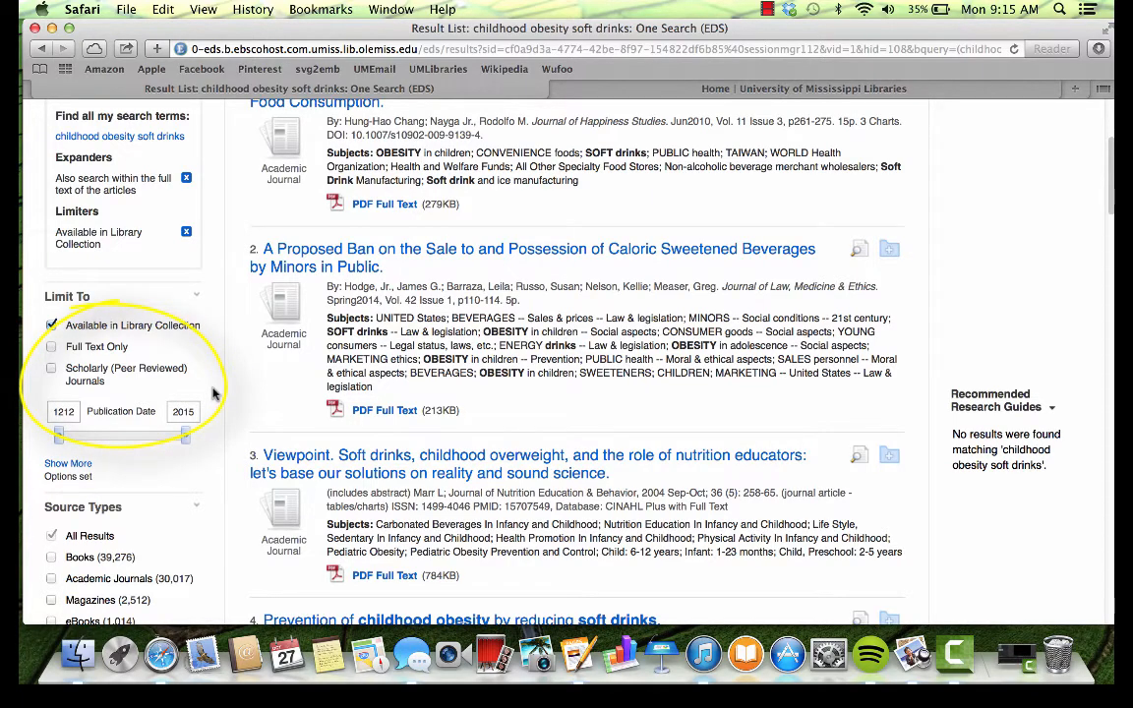
pyautogui.scroll(1, 210, 399)
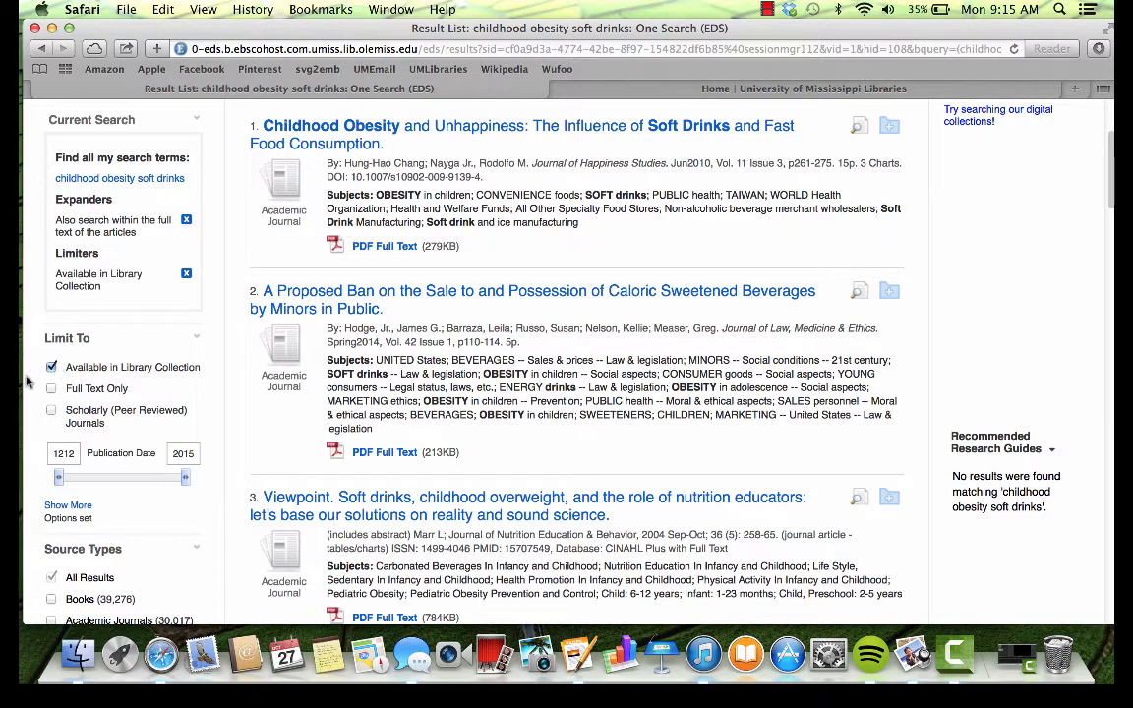
# Step: Limit results to Scholarly (Peer Reviewed) Journals published from 2005 onward, leaving 7,849 items
pyautogui.click(52, 411)
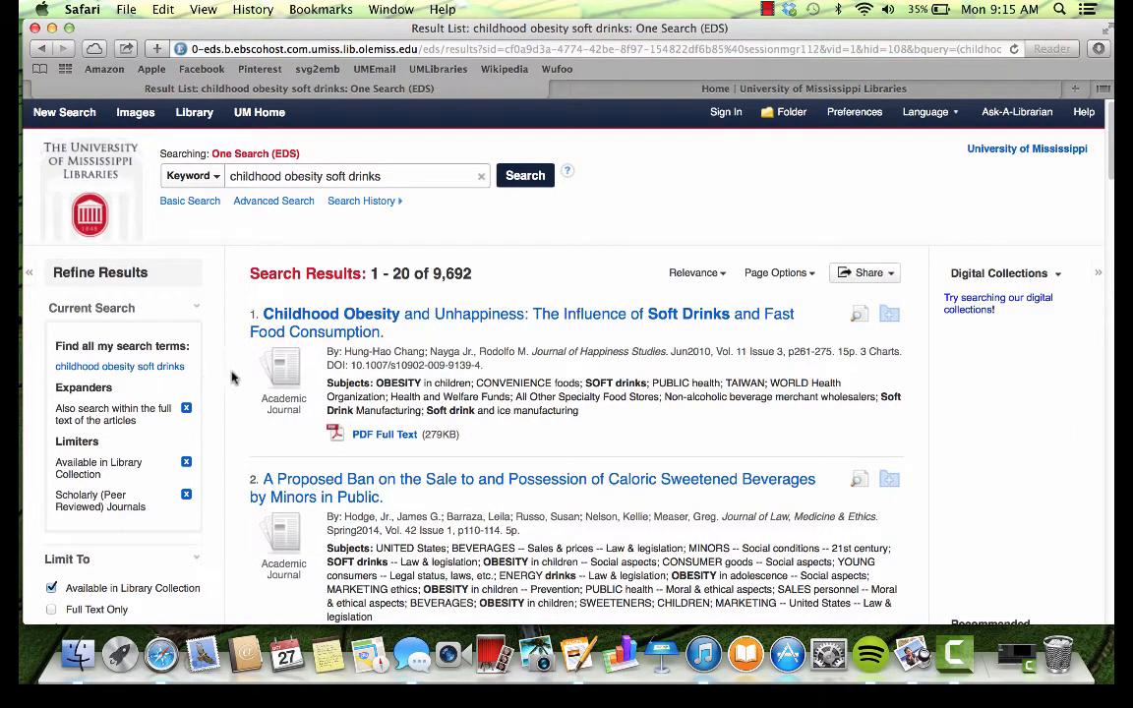
pyautogui.scroll(-3, 240, 385)
pyautogui.scroll(-1, 242, 385)
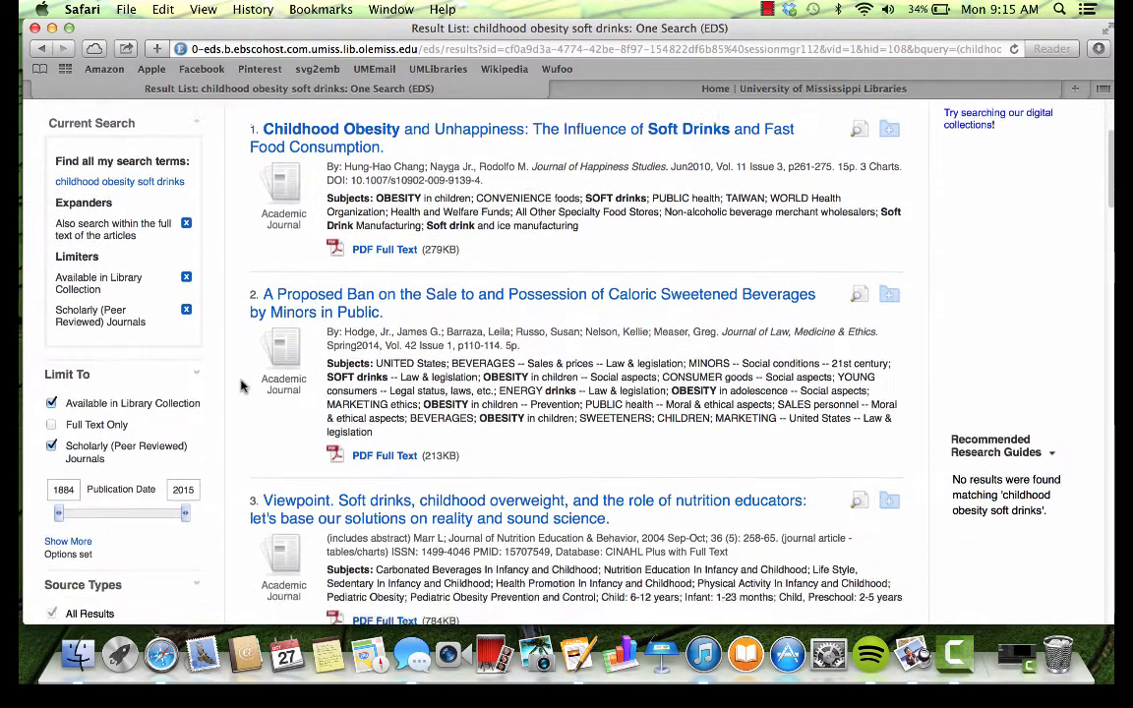
pyautogui.doubleClick(73, 489)
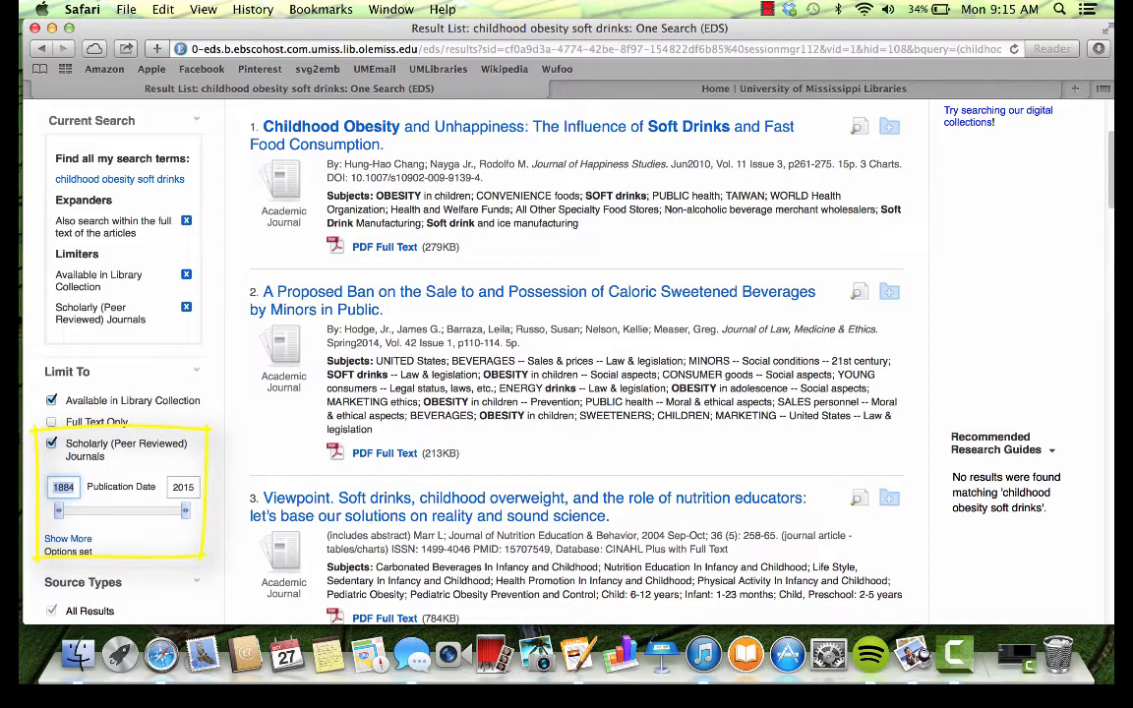
pyautogui.write('2005')
pyautogui.press('Return')
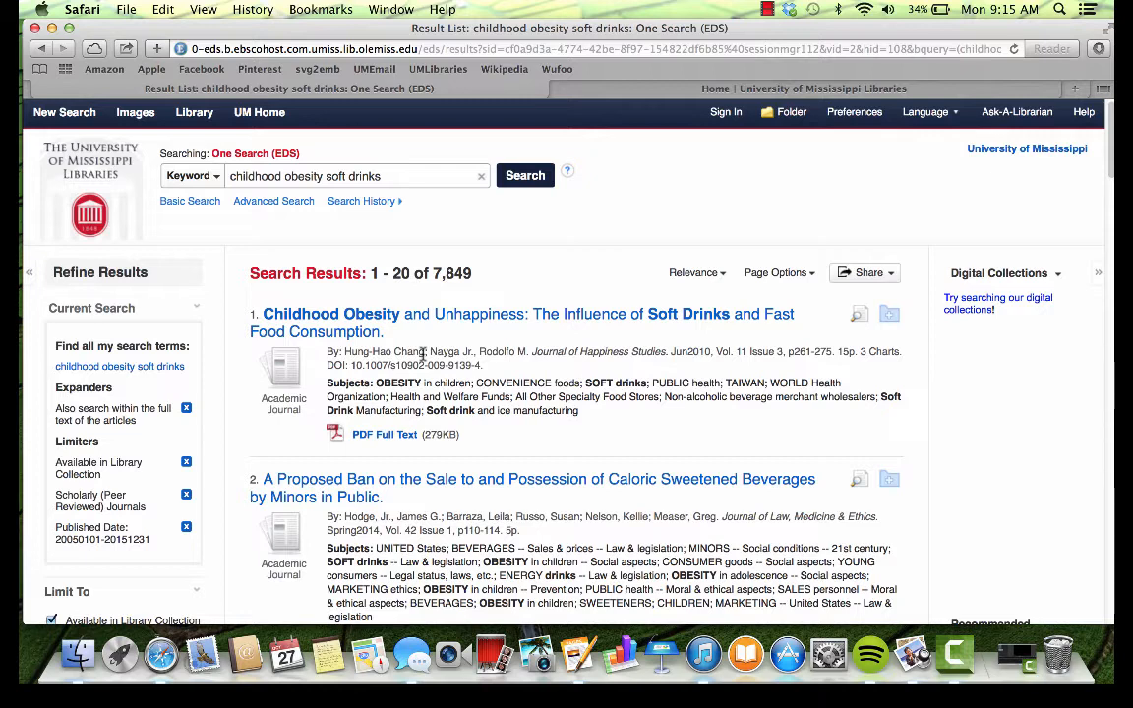
# Step: Open the PDF full text of result 6, 'Competitive Food Sales in Schools and Childhood Obesity'
pyautogui.scroll(-1, 424, 354)
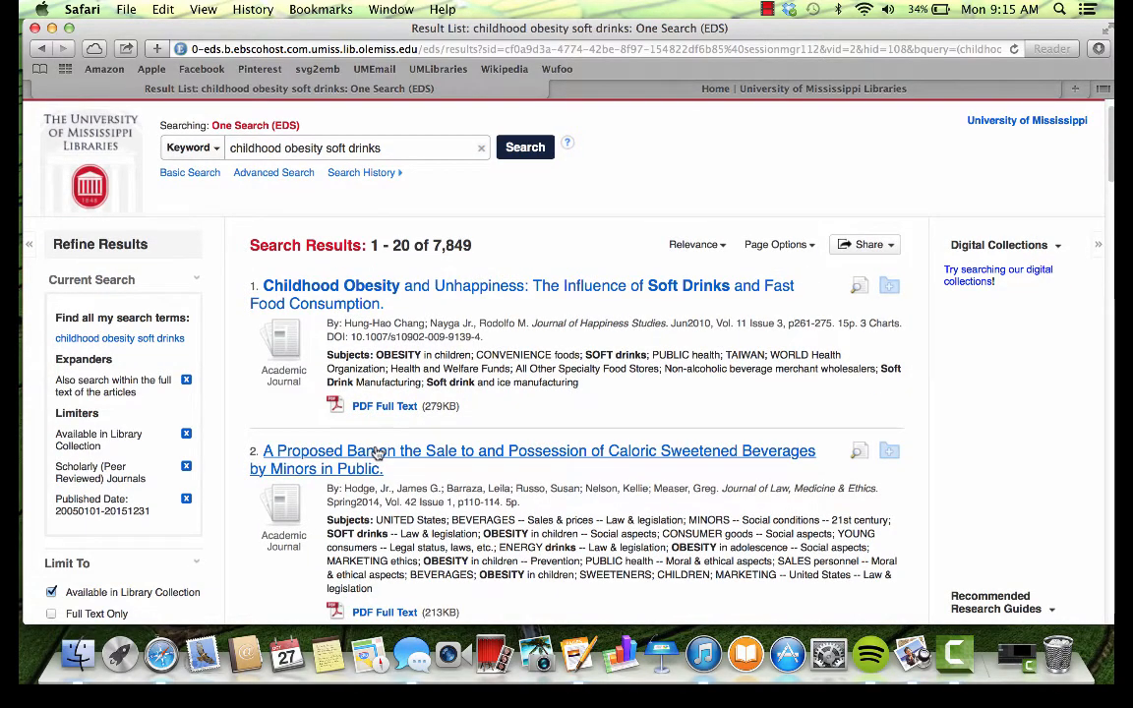
pyautogui.scroll(-3, 398, 447)
pyautogui.scroll(-15, 403, 447)
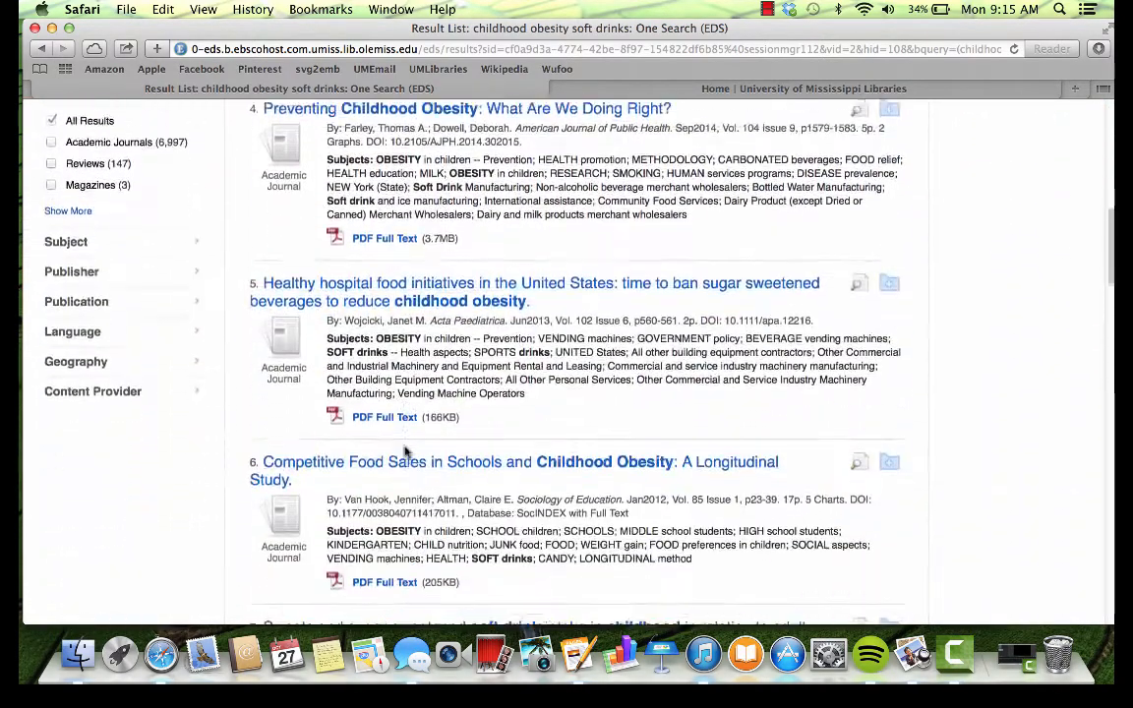
pyautogui.scroll(-3, 406, 452)
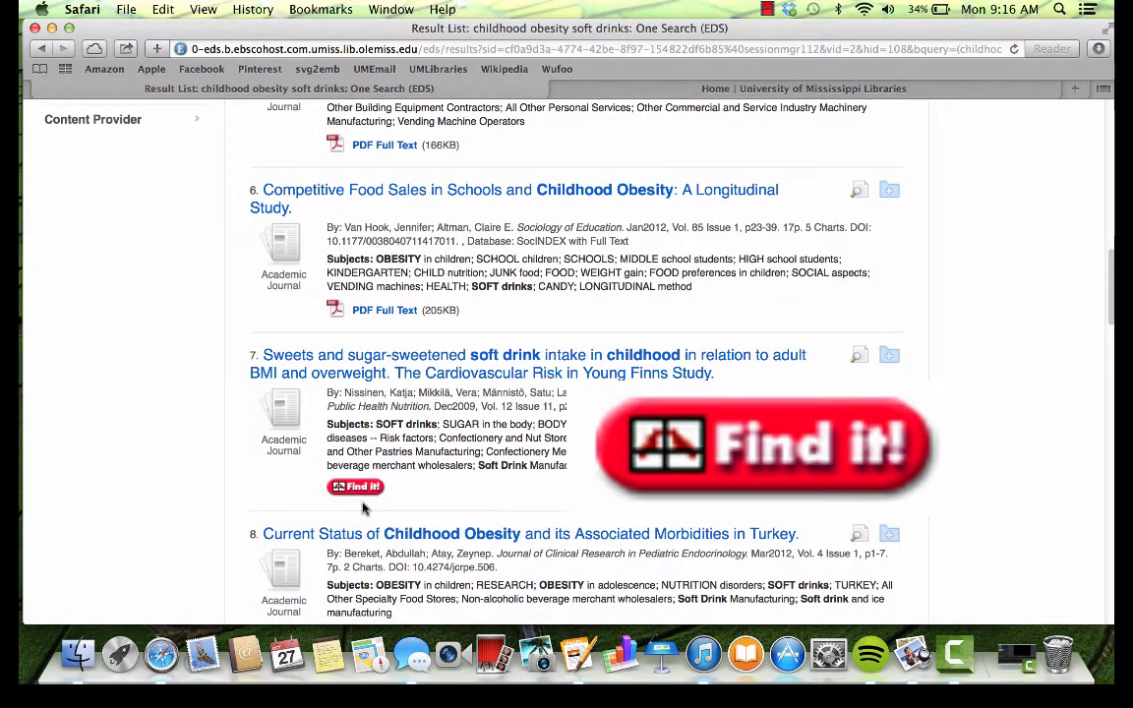
pyautogui.scroll(1, 405, 449)
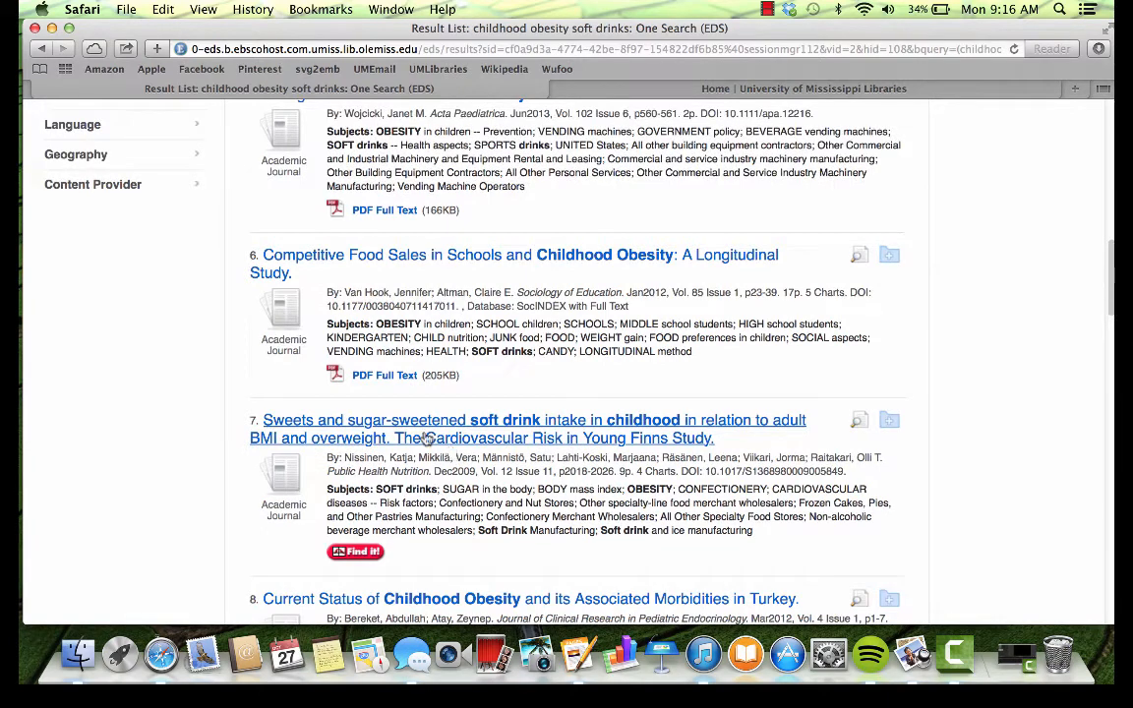
pyautogui.click(384, 378)
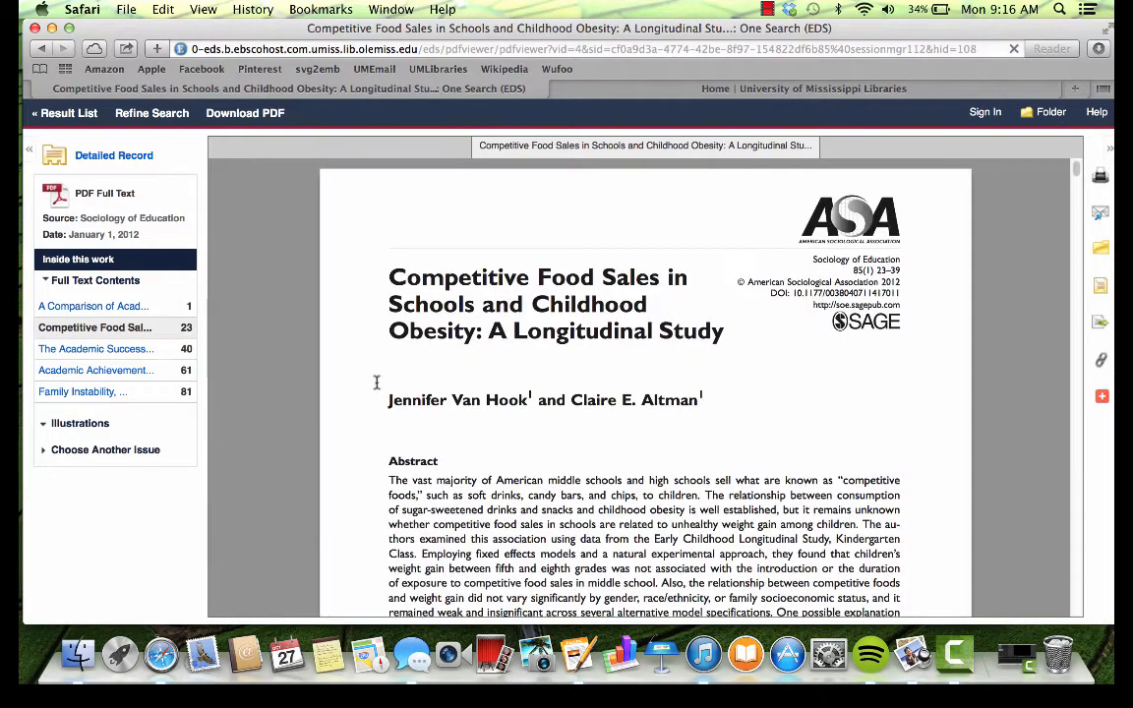
# Step: Add the Competitive Food Sales article to the folder
pyautogui.scroll(-1, 375, 382)
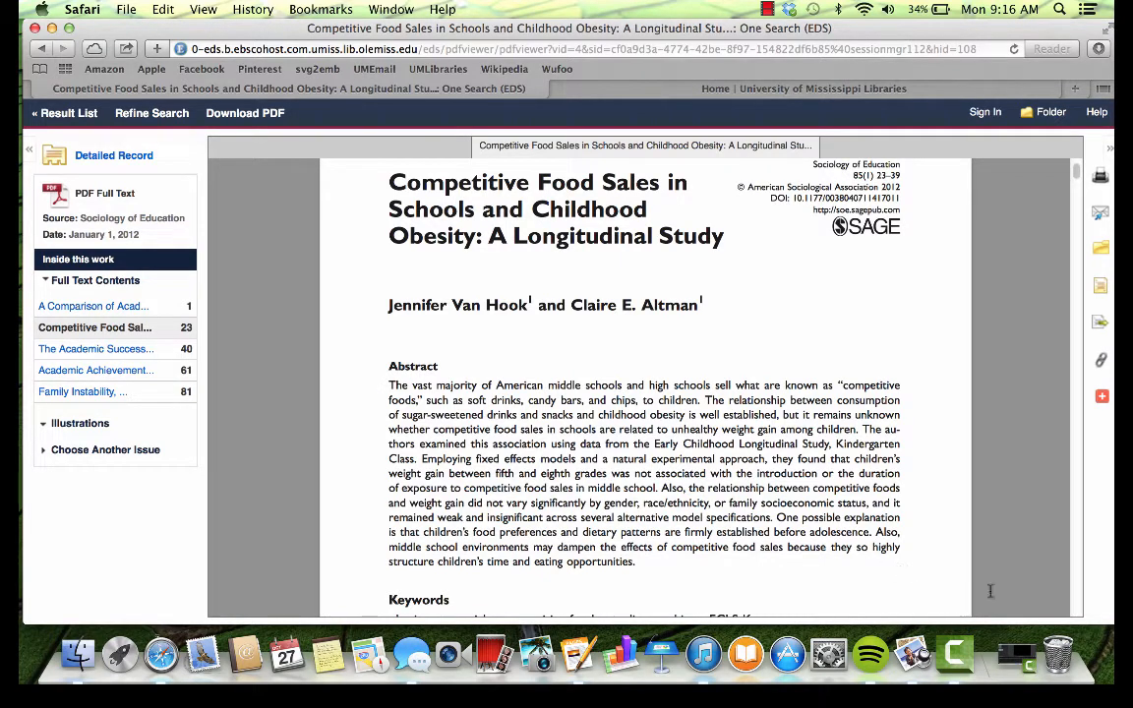
pyautogui.scroll(3, 974, 561)
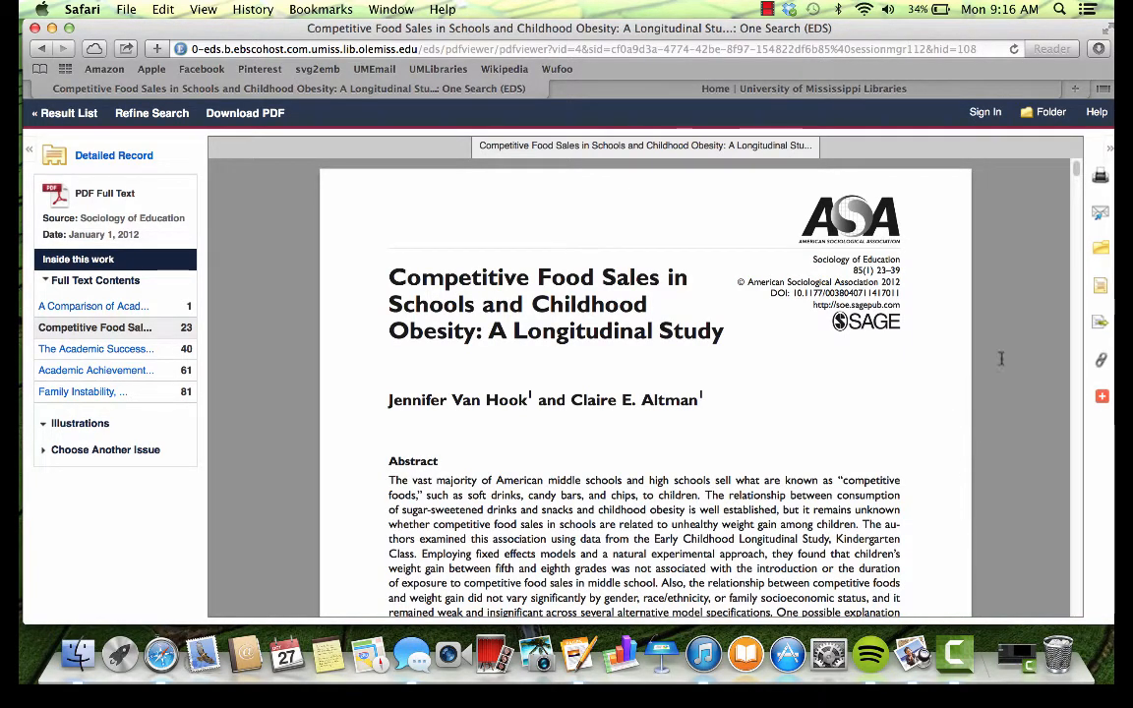
pyautogui.click(1105, 254)
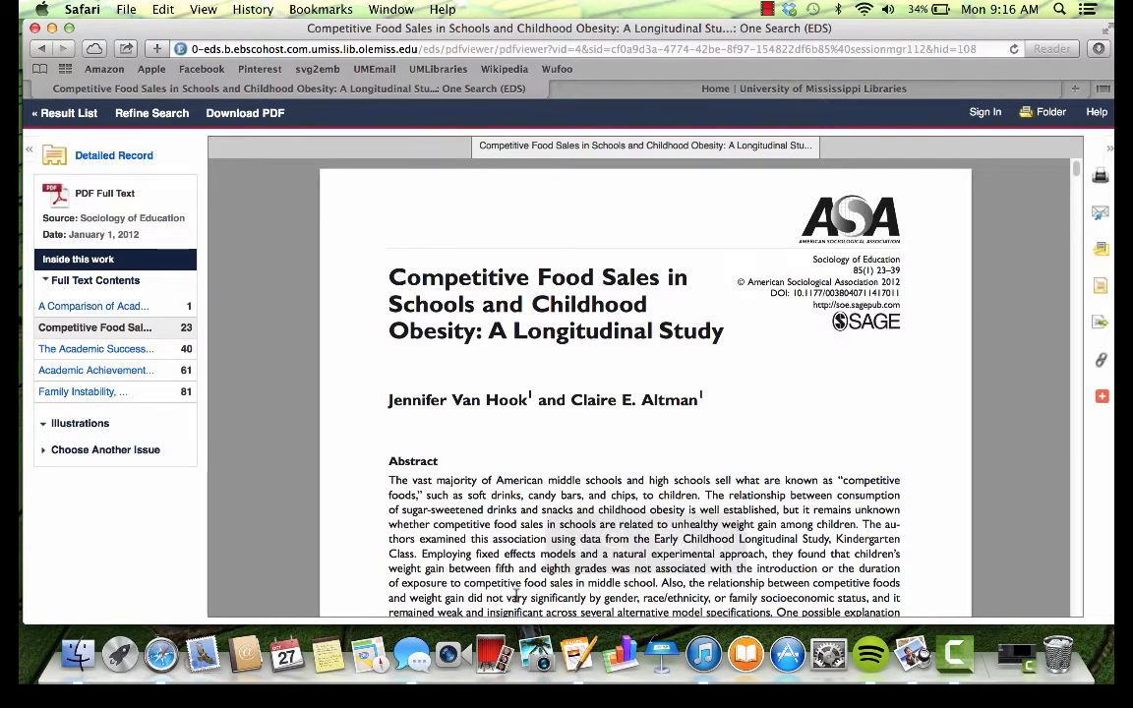
# Step: Download the article's PDF into a new tab, then return to the soft drinks result list
pyautogui.moveTo(581, 555)
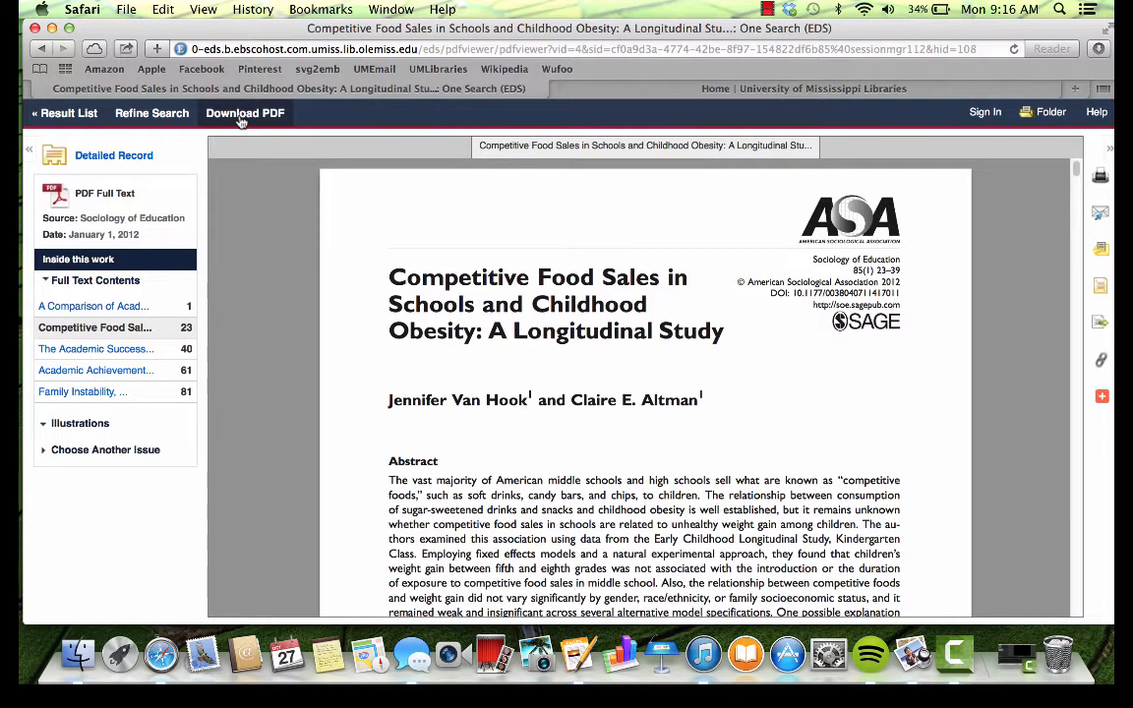
pyautogui.click(240, 115)
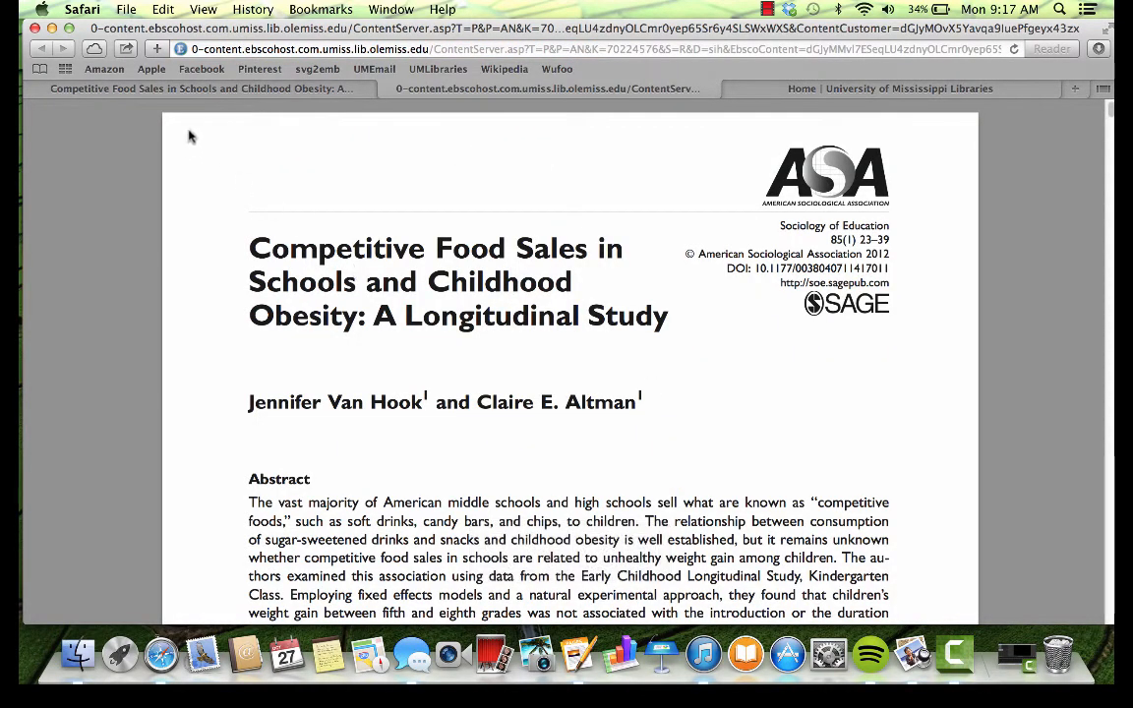
pyautogui.click(195, 90)
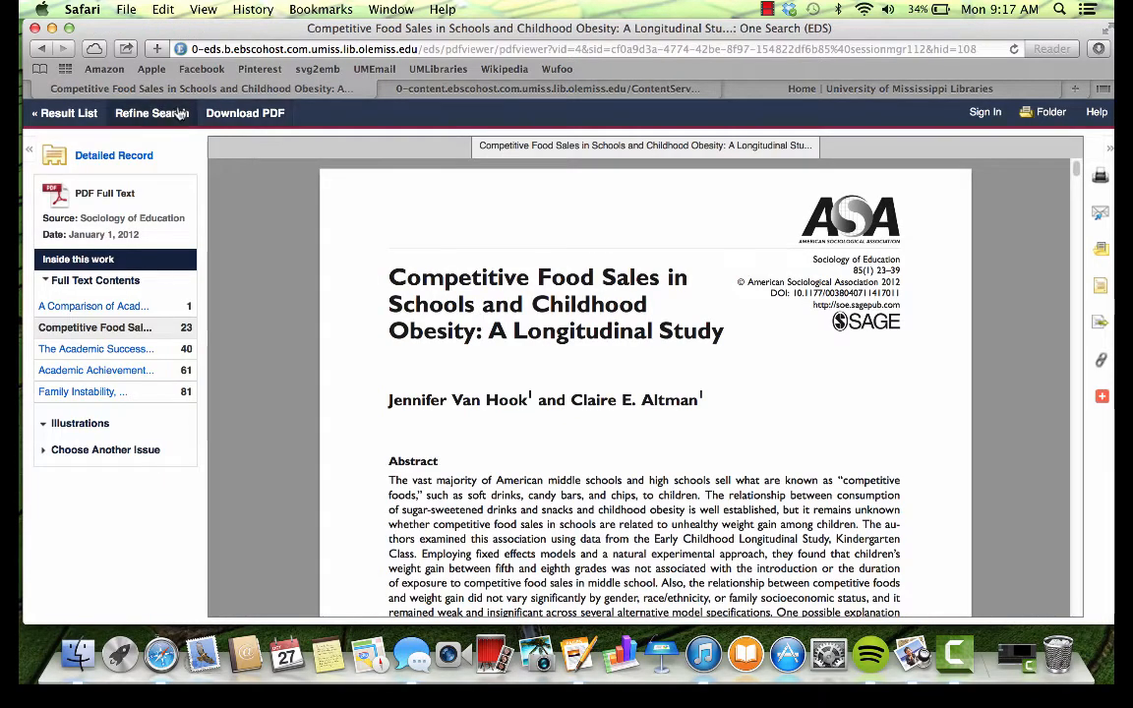
pyautogui.click(41, 50)
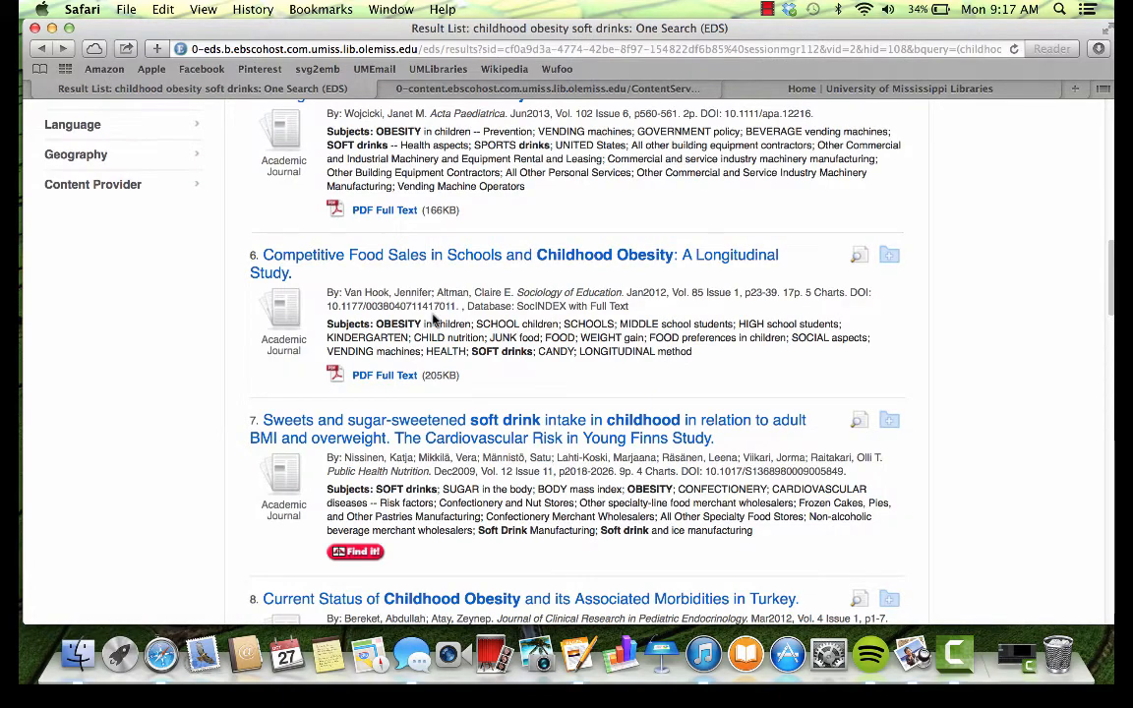
# Step: Add results 5, 4, 2 and 1 to the folder and view its six saved articles
pyautogui.scroll(4, 731, 256)
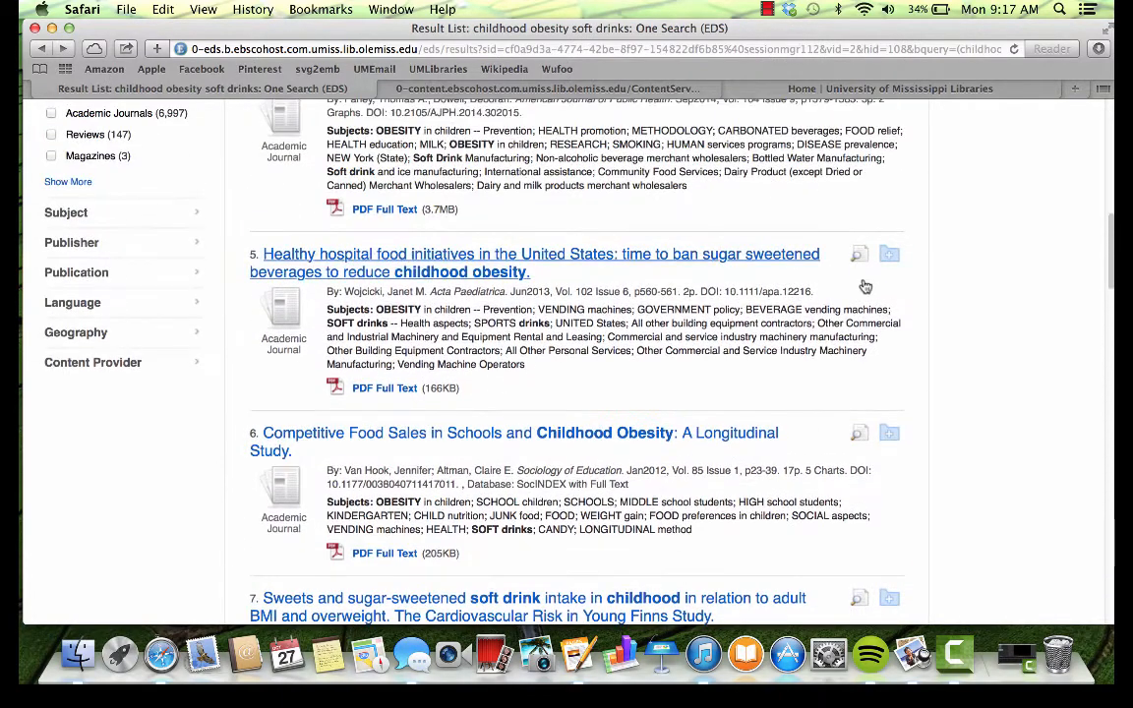
pyautogui.click(892, 255)
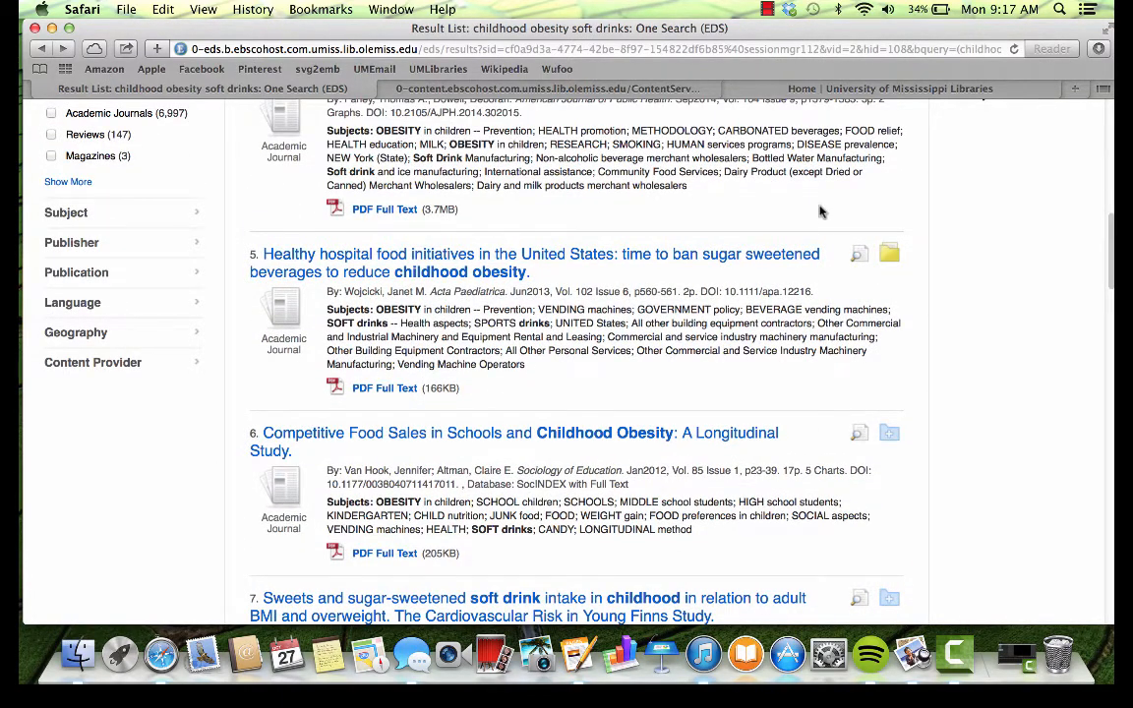
pyautogui.scroll(4, 787, 216)
pyautogui.click(889, 255)
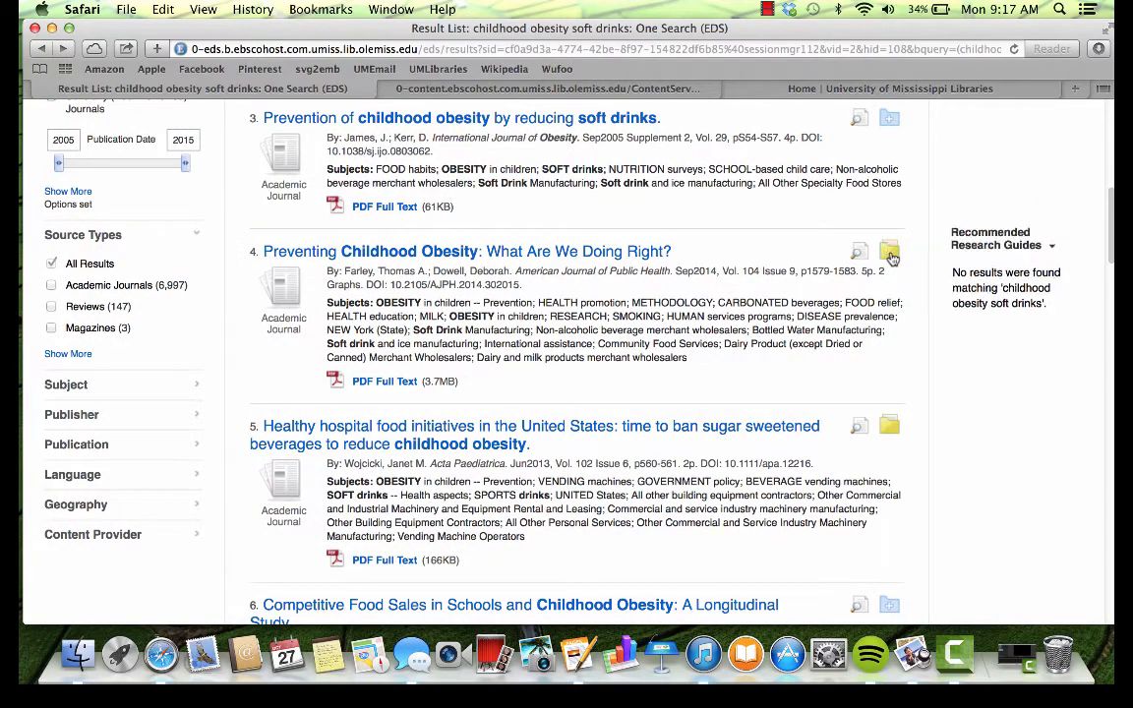
pyautogui.scroll(3, 814, 173)
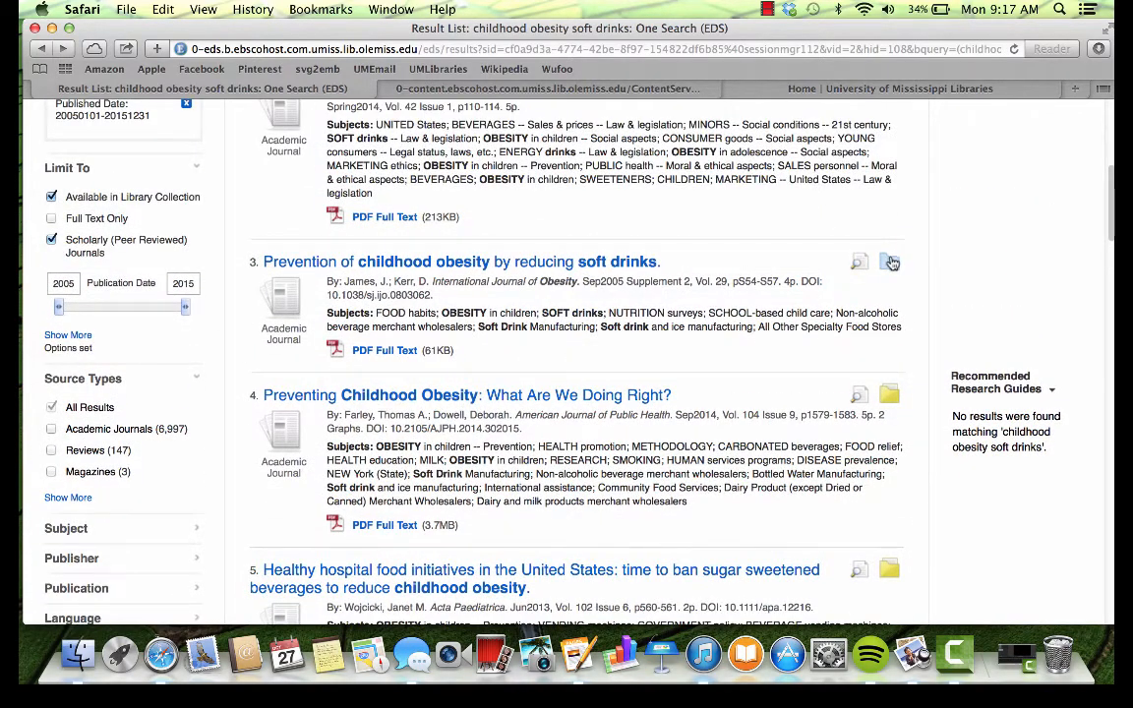
pyautogui.scroll(4, 761, 214)
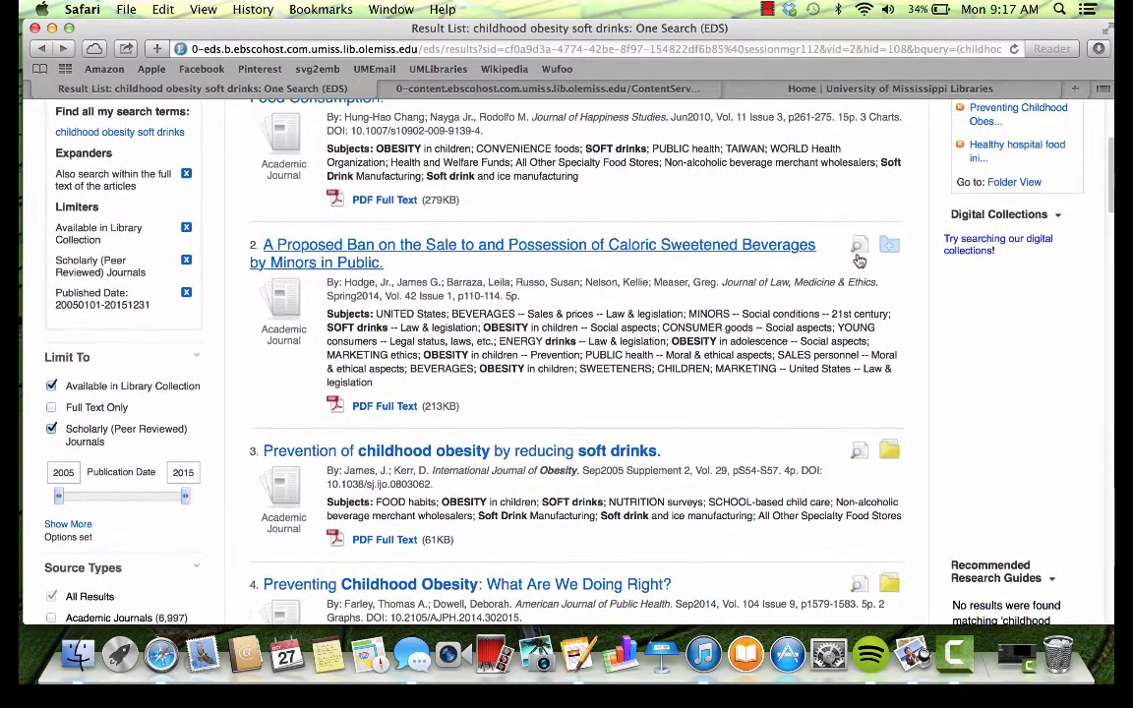
pyautogui.click(889, 246)
pyautogui.scroll(4, 892, 251)
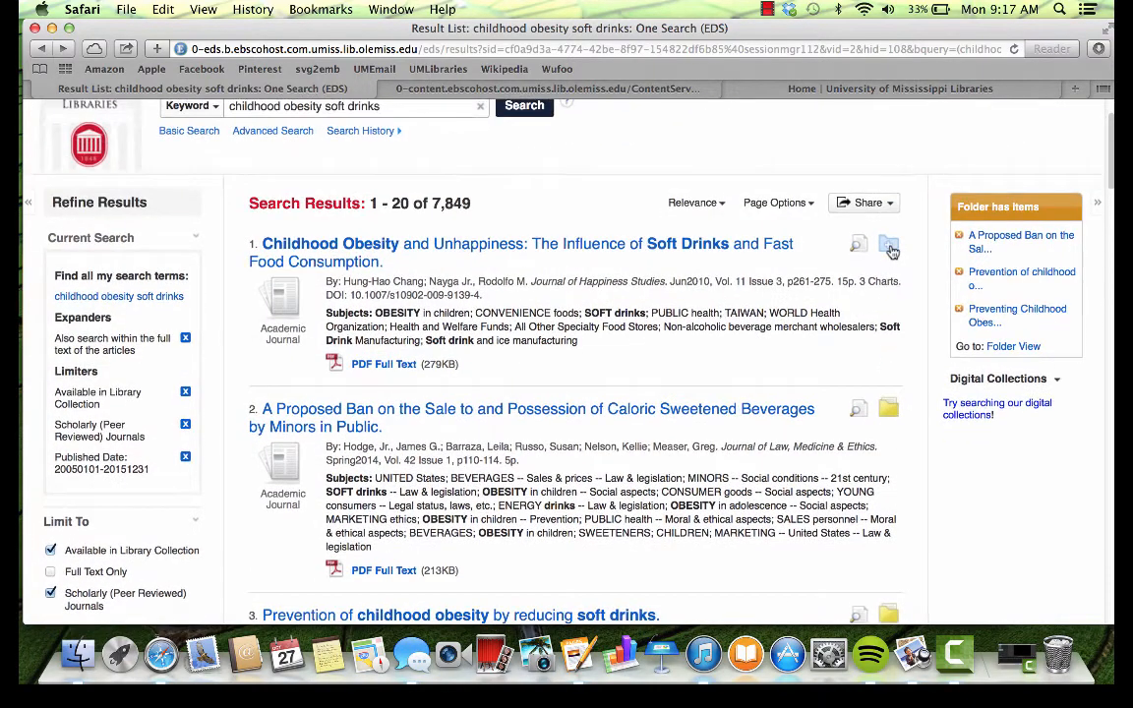
pyautogui.click(891, 250)
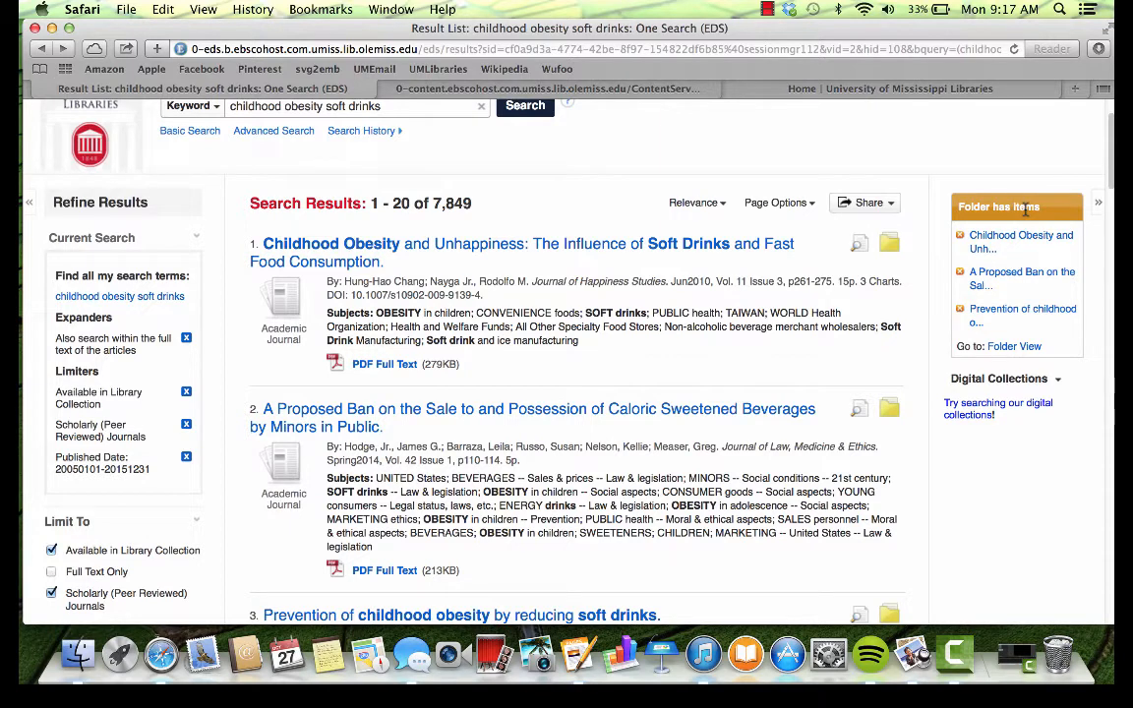
pyautogui.click(1009, 351)
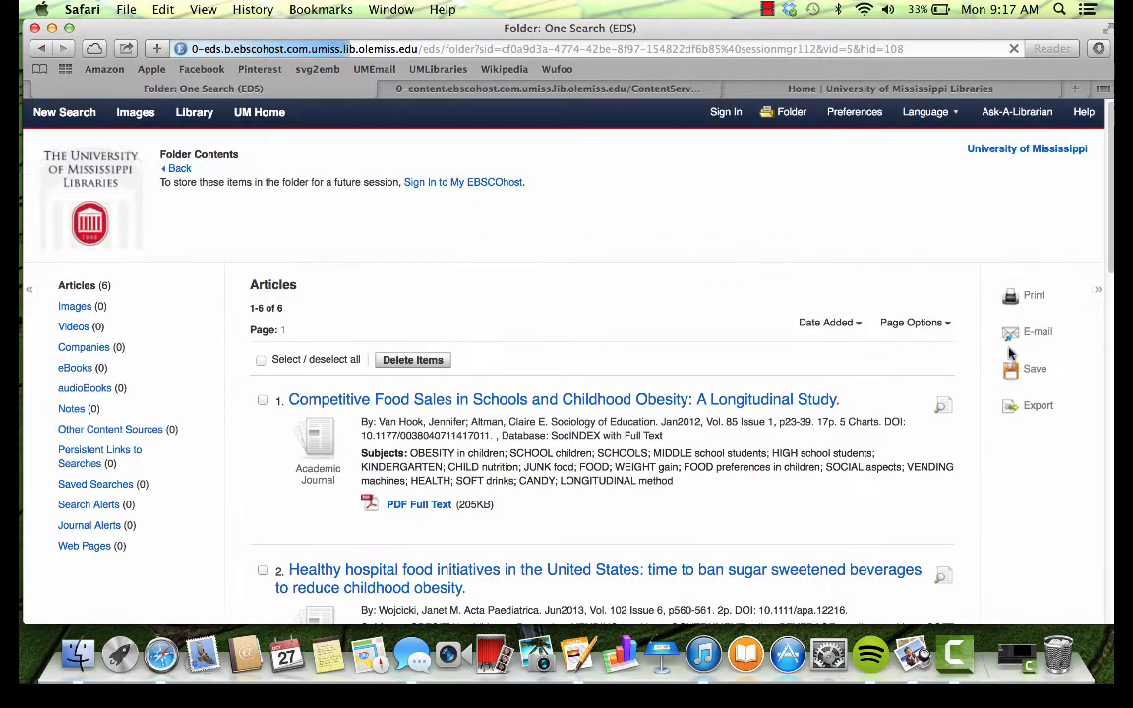
# Step: Select all saved articles except the Competitive Food Sales study and start an e-mail for them
pyautogui.scroll(-3, 973, 345)
pyautogui.scroll(-1, 952, 340)
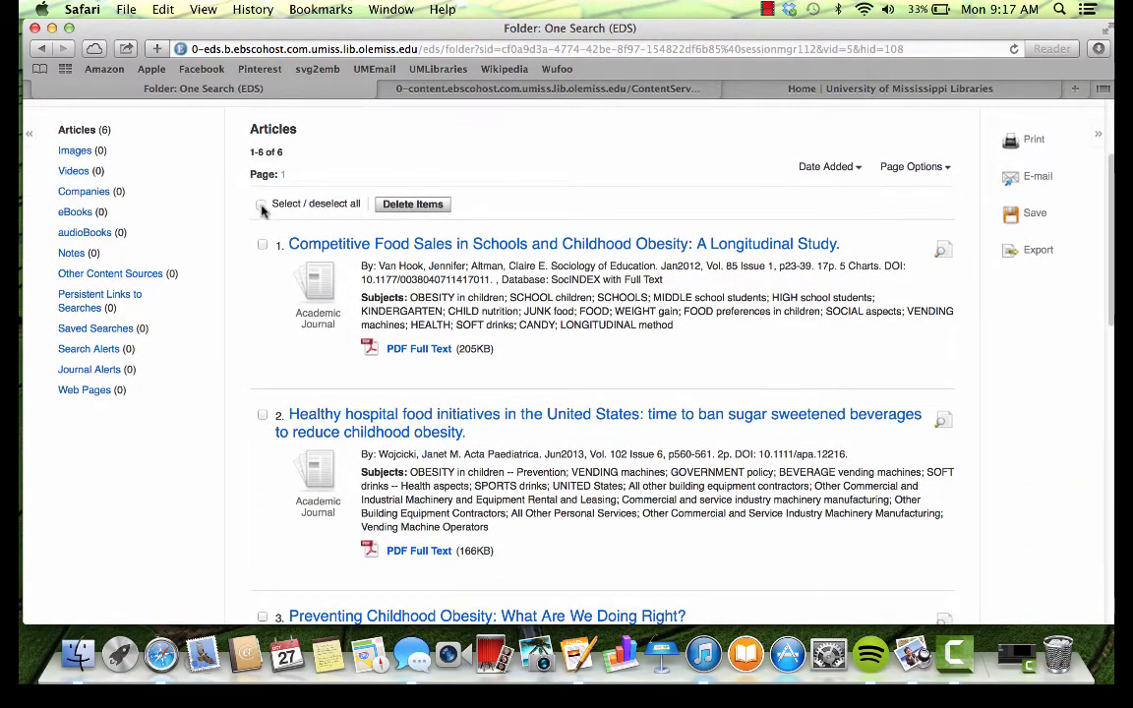
pyautogui.click(261, 204)
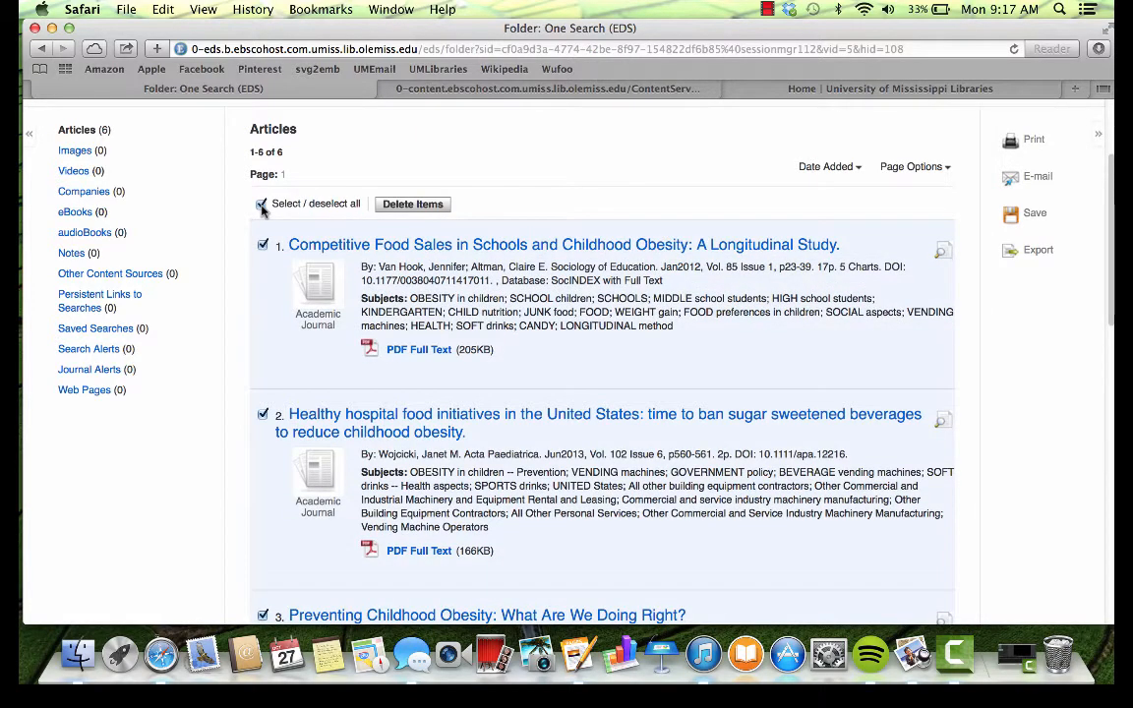
pyautogui.scroll(-1, 263, 210)
pyautogui.click(263, 243)
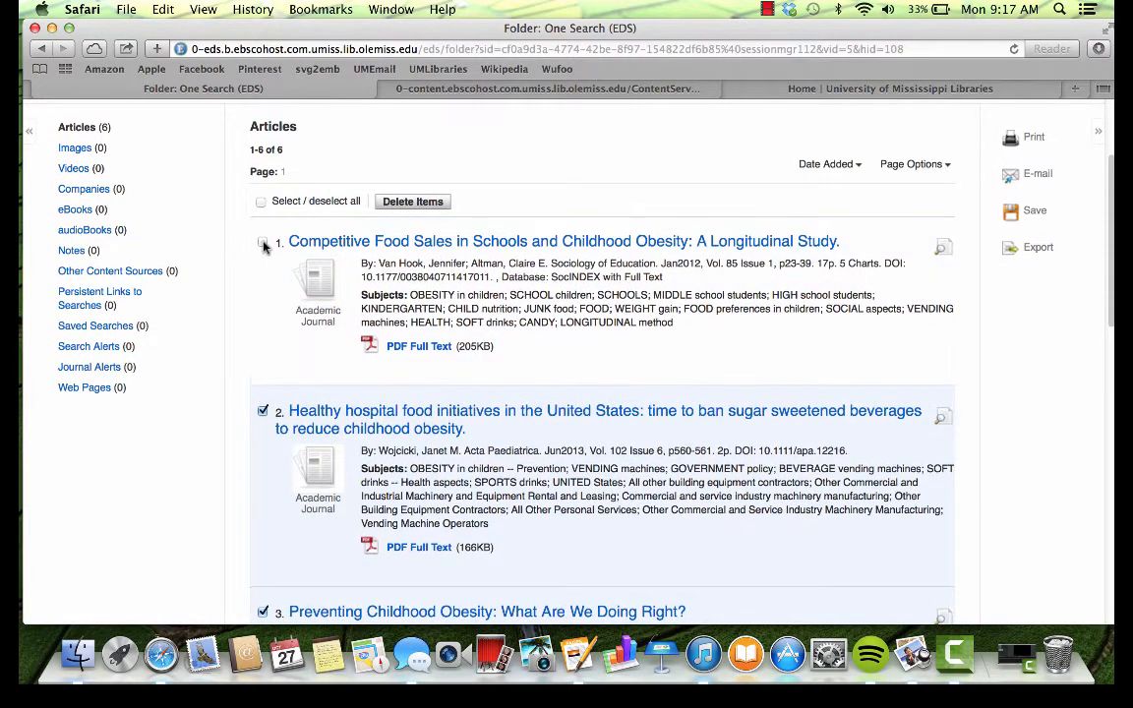
pyautogui.scroll(-4, 263, 246)
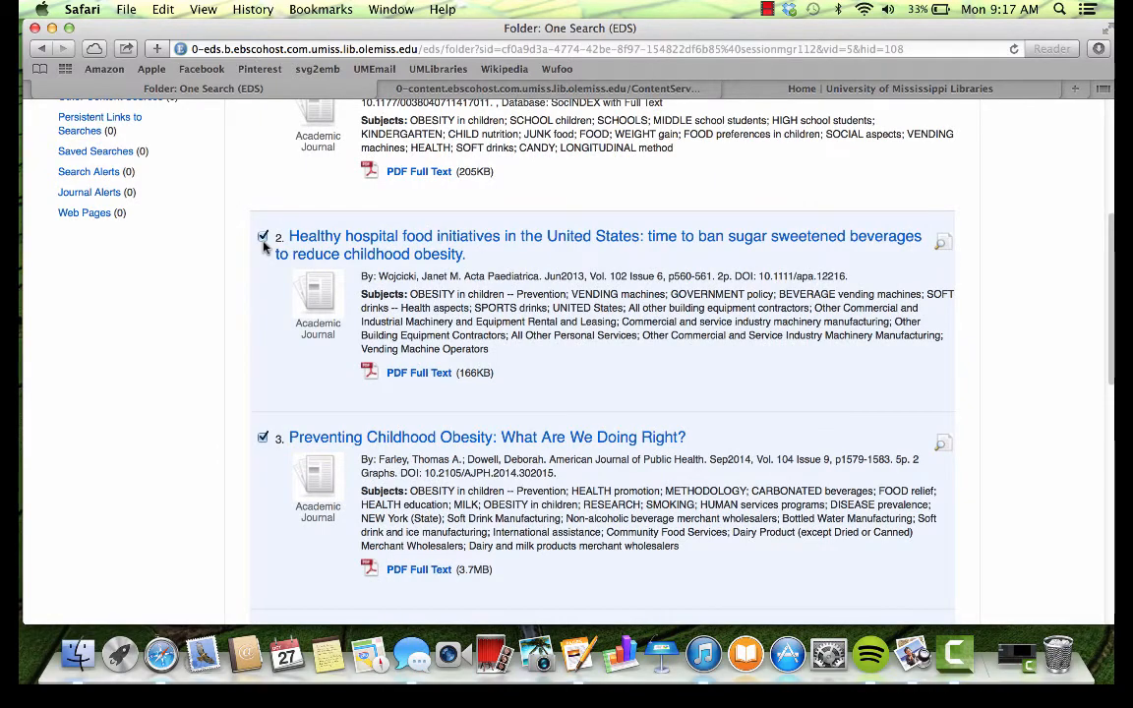
pyautogui.scroll(-9, 264, 241)
pyautogui.scroll(-5, 263, 231)
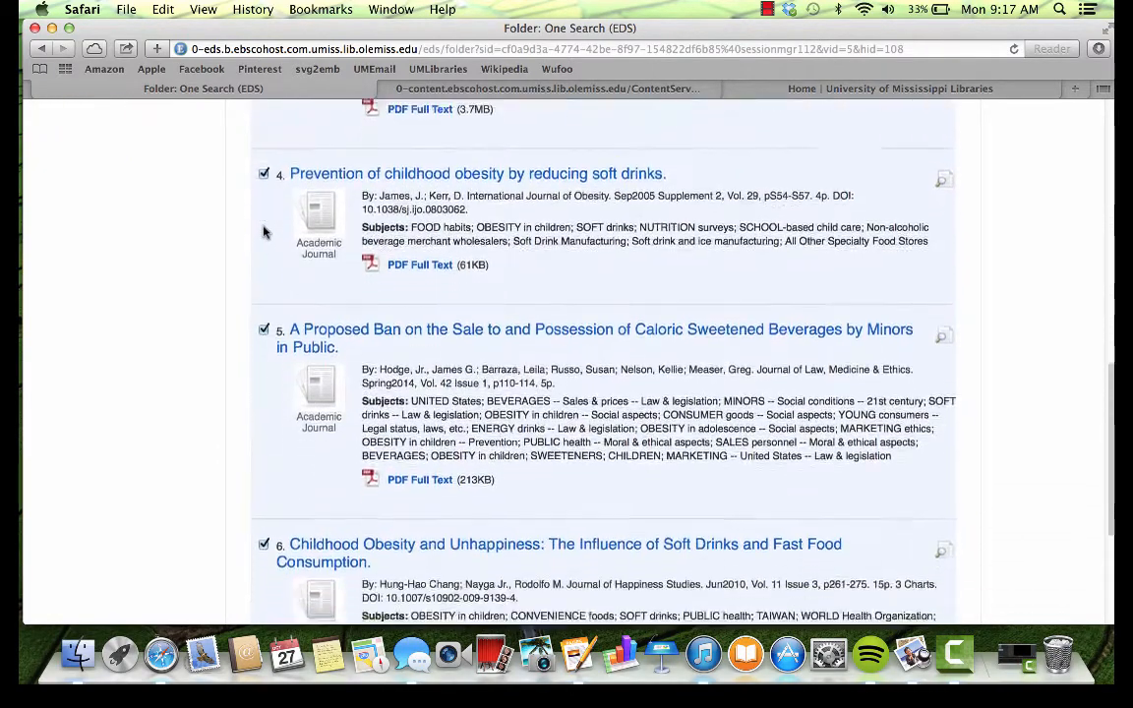
pyautogui.scroll(15, 263, 231)
pyautogui.scroll(3, 262, 232)
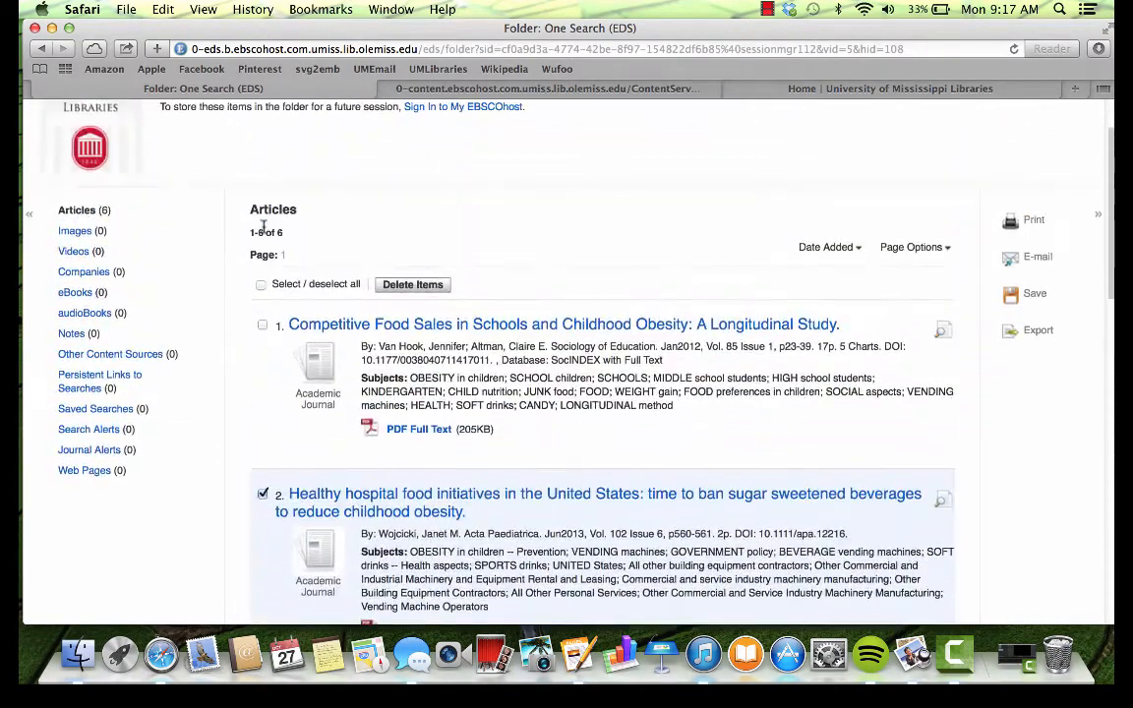
pyautogui.click(1035, 260)
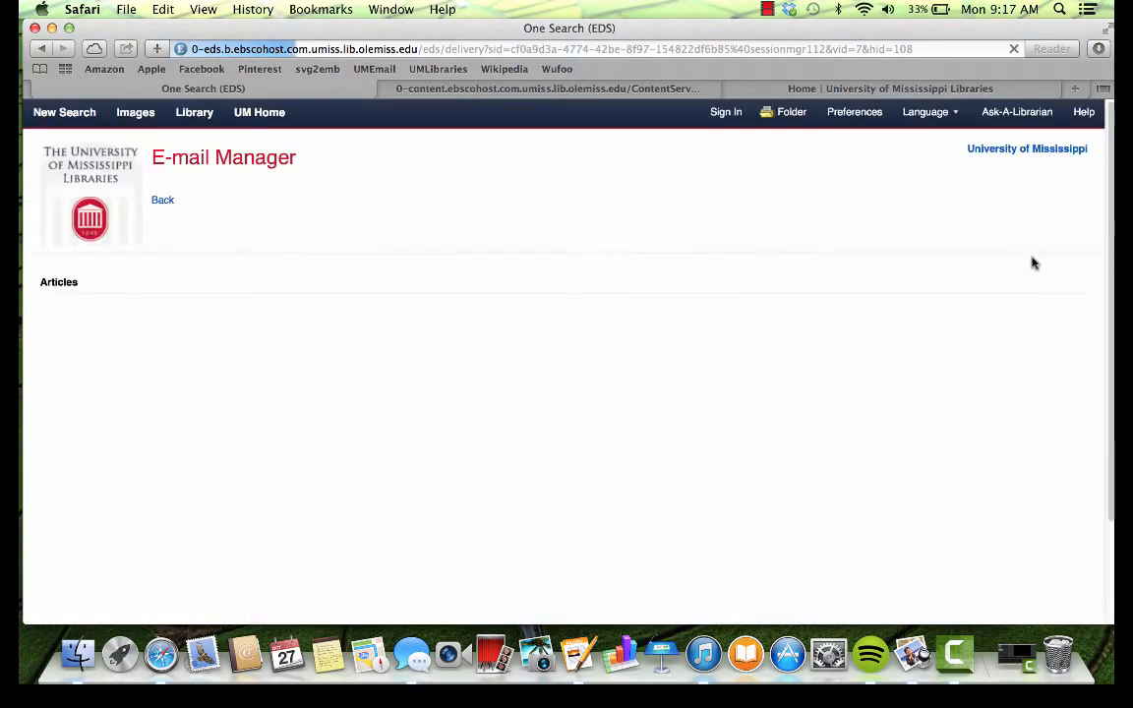
# Step: Address the e-mail to the student's e-mail address with subject 'childhood obesity le036'
pyautogui.scroll(-3, 654, 285)
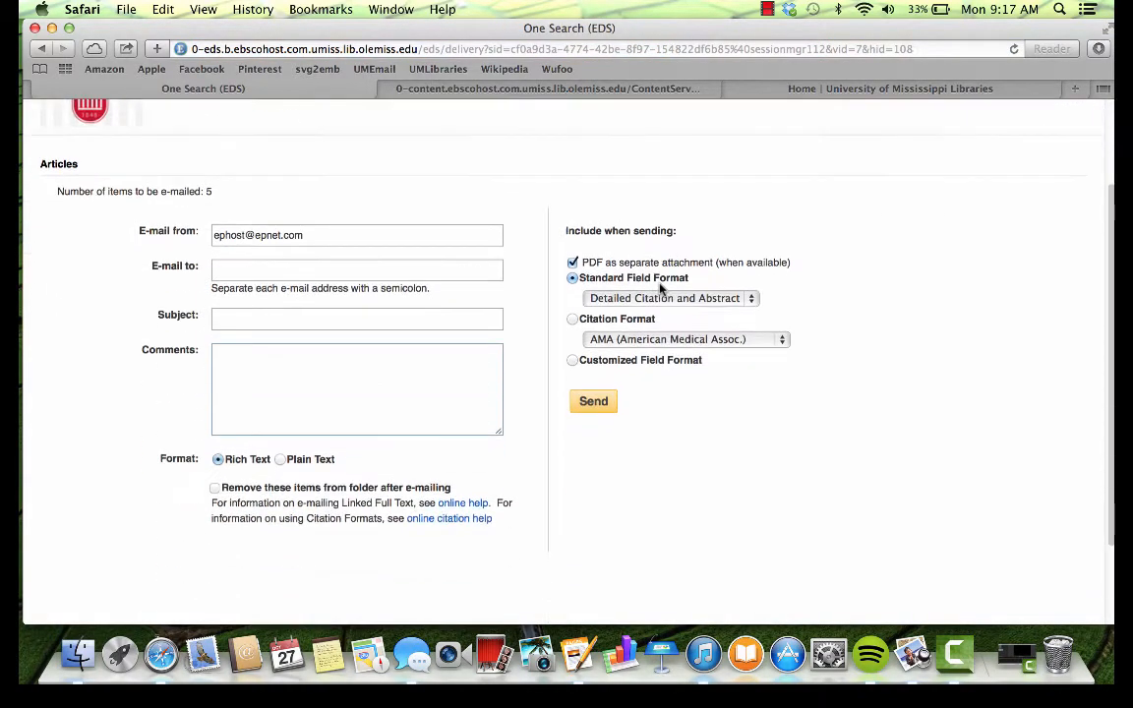
pyautogui.click(232, 273)
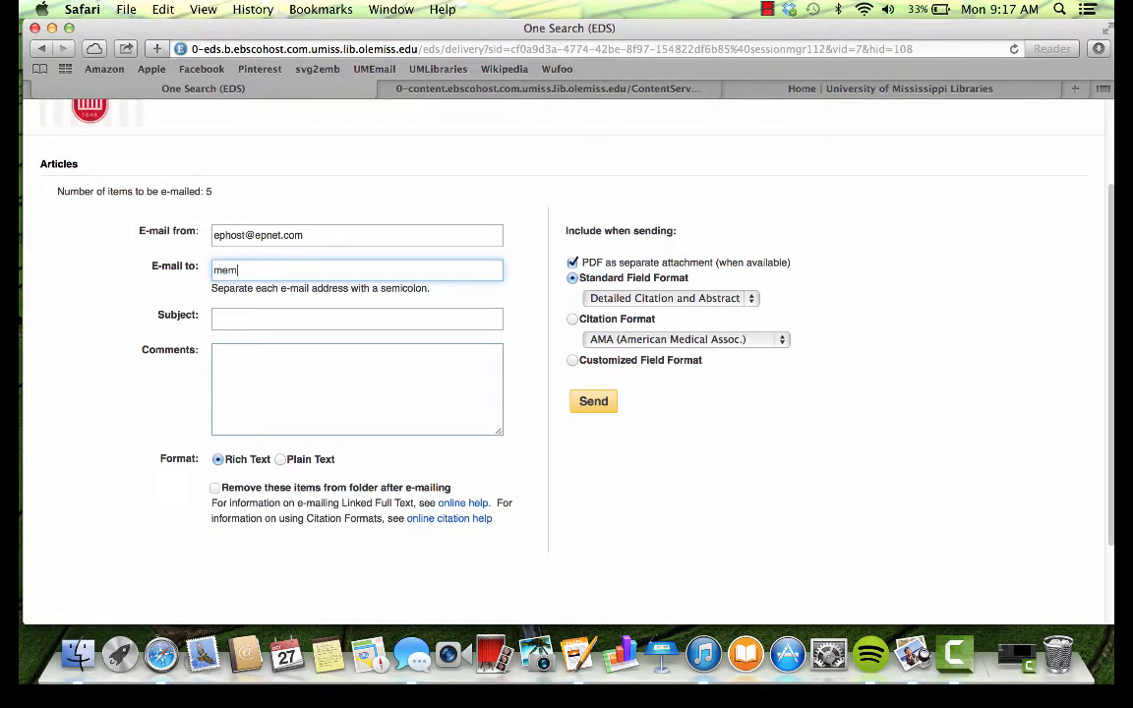
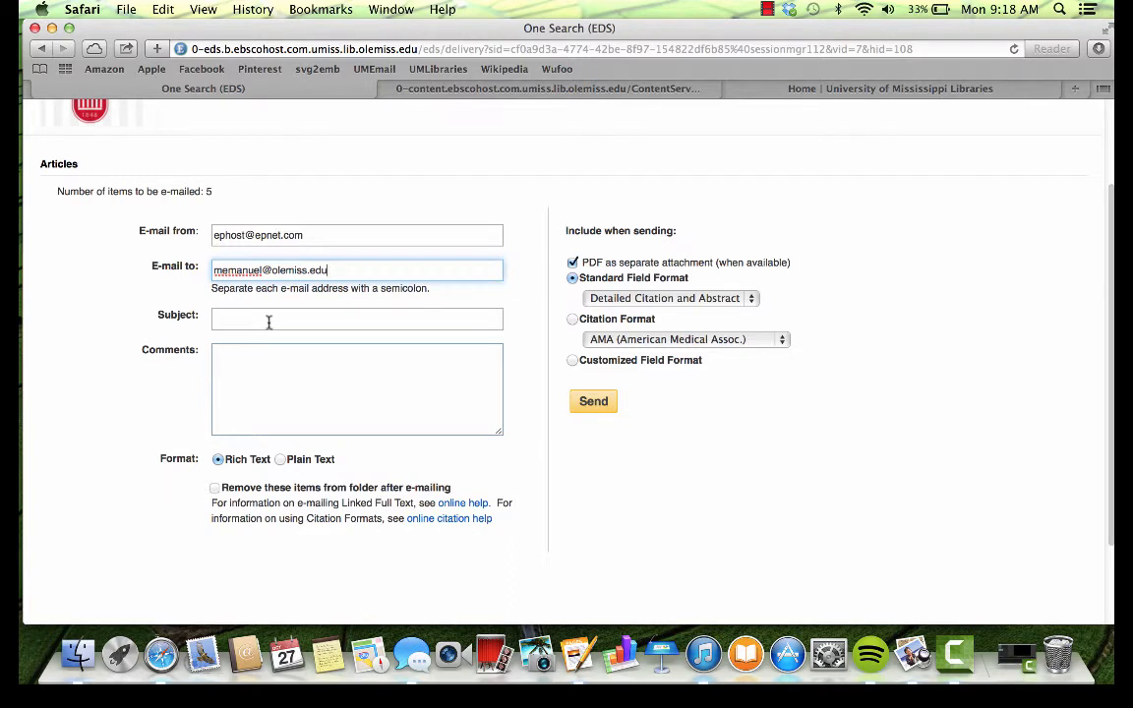
pyautogui.click(269, 321)
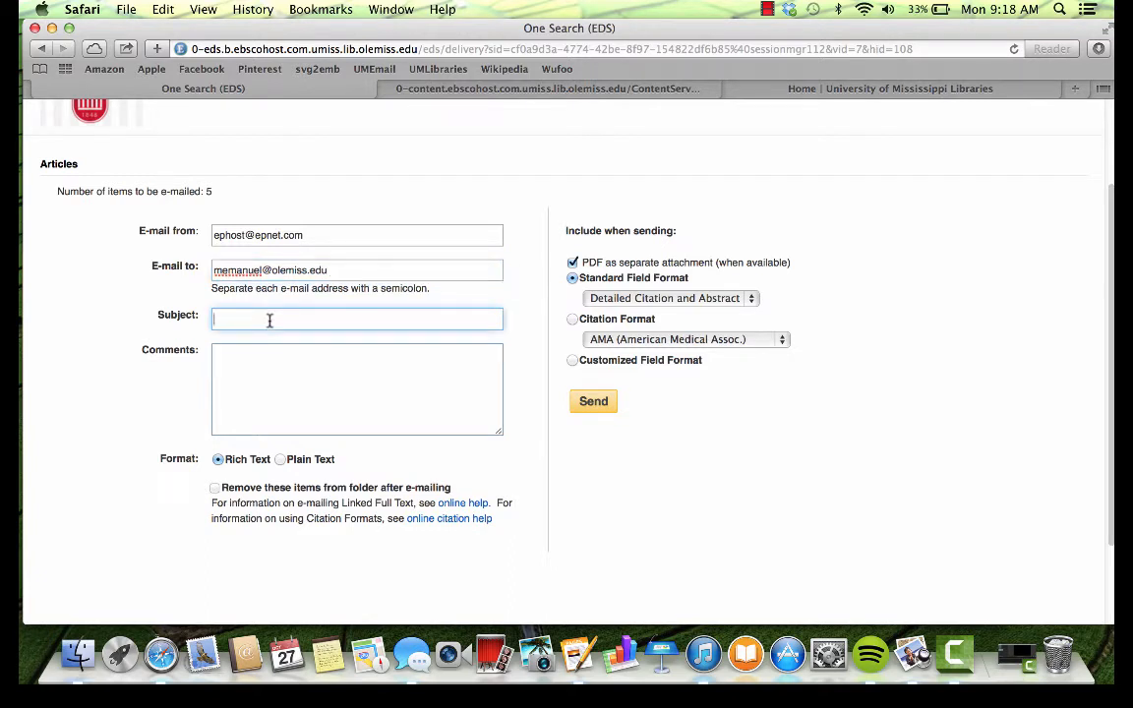
pyautogui.write('childhood obesity le036')
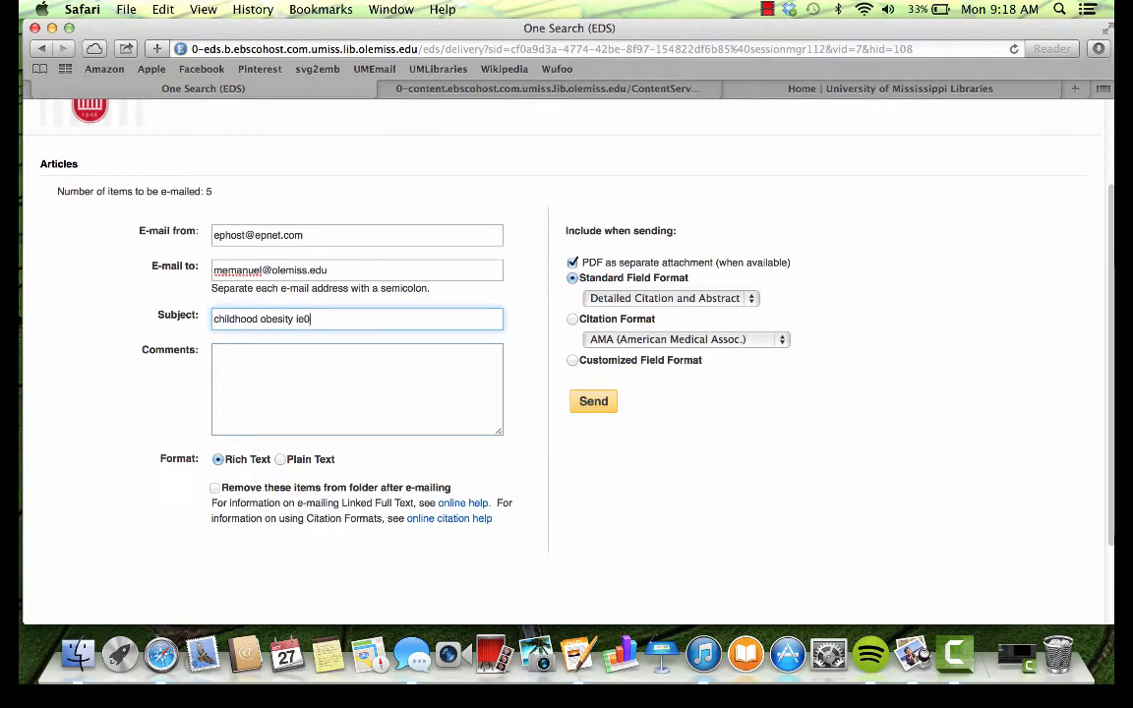
pyautogui.click(287, 355)
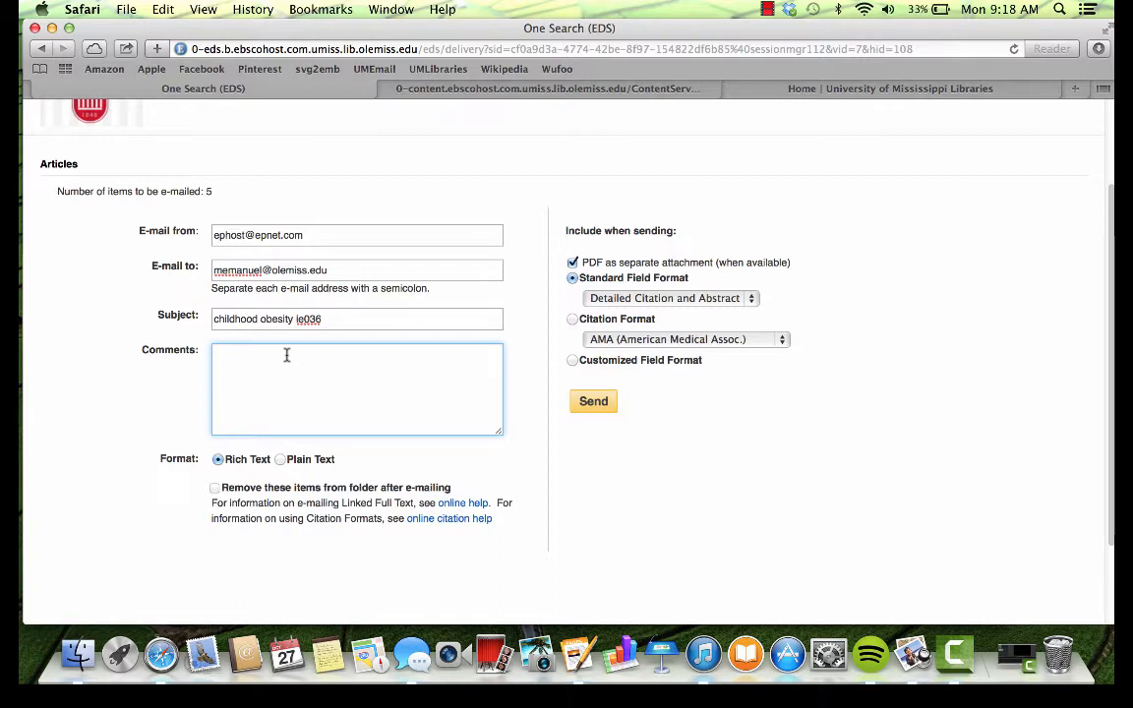
# Step: Choose MLA (Modern Language Assoc.) citation format and send the e-mail
pyautogui.click(783, 341)
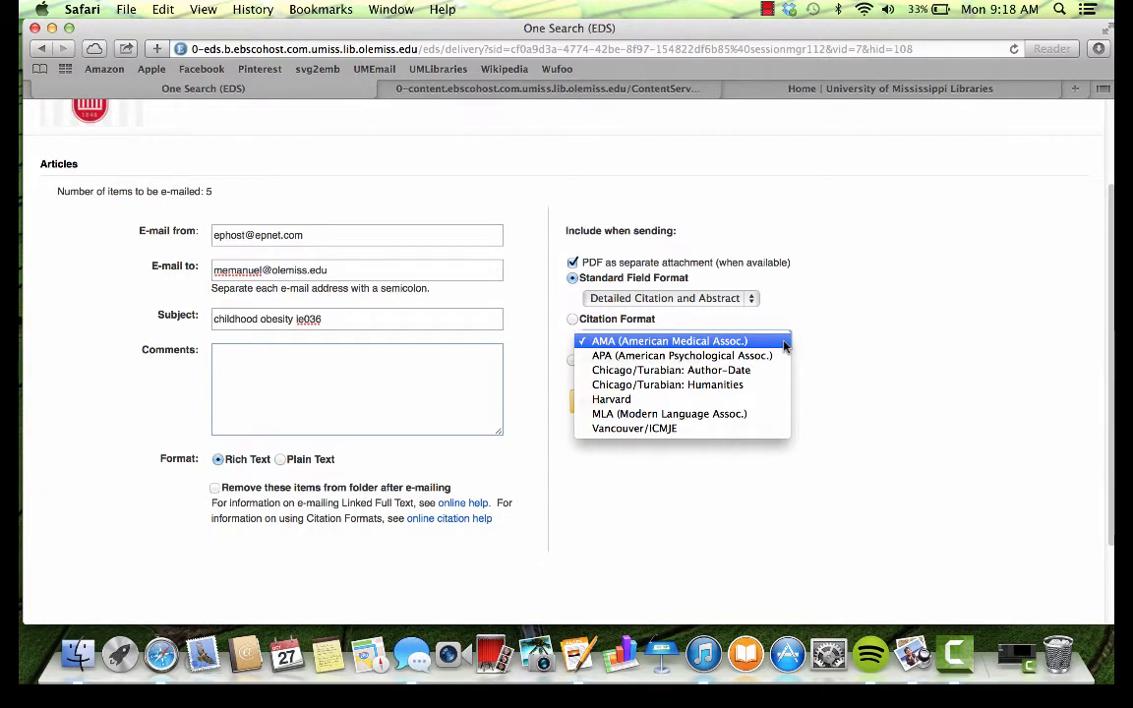
pyautogui.click(715, 414)
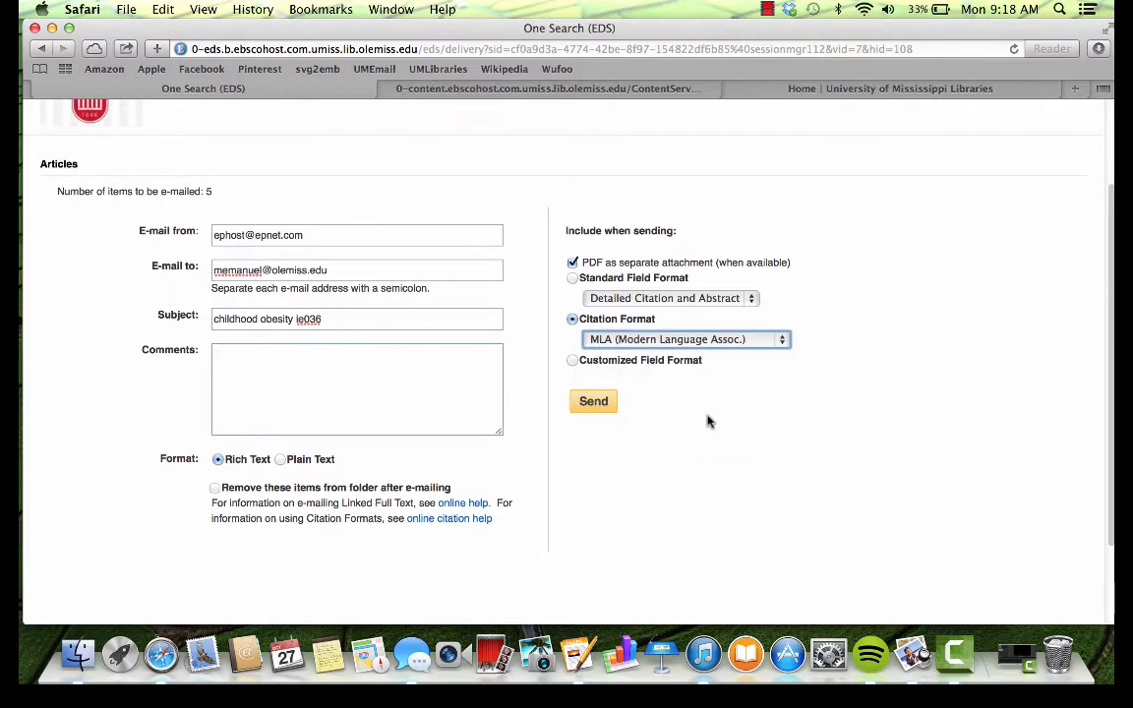
pyautogui.click(605, 408)
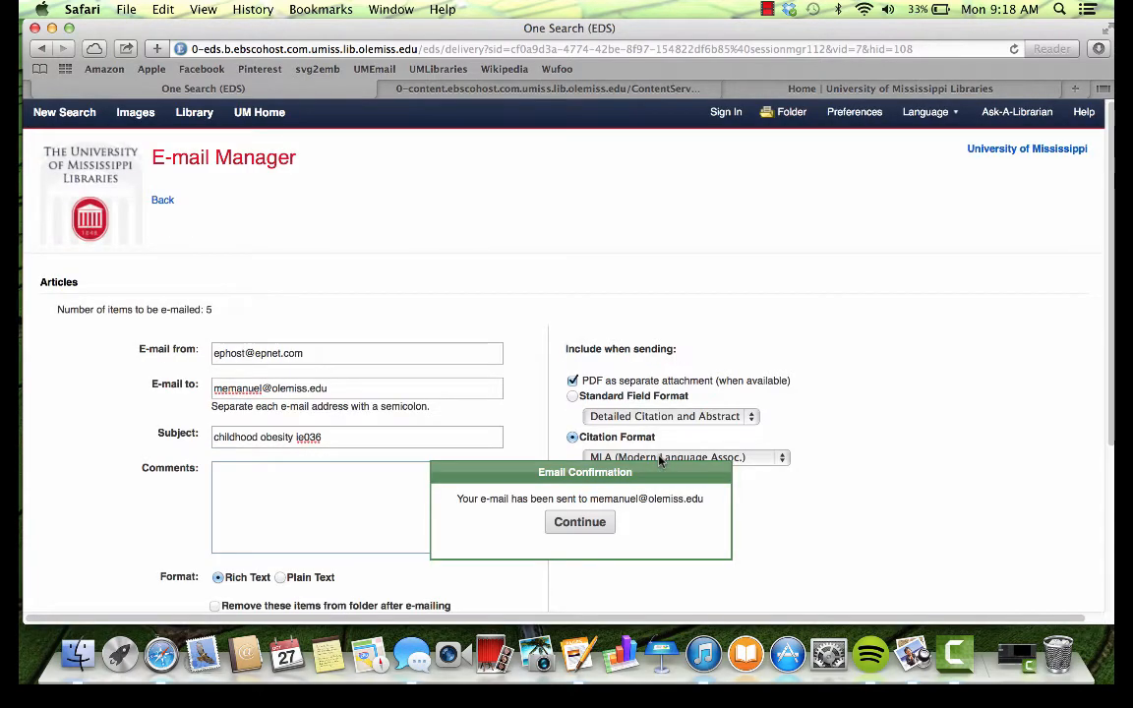
# Step: Dismiss the e-mail confirmation and go back to the soft drinks result list, resending the form
pyautogui.click(602, 531)
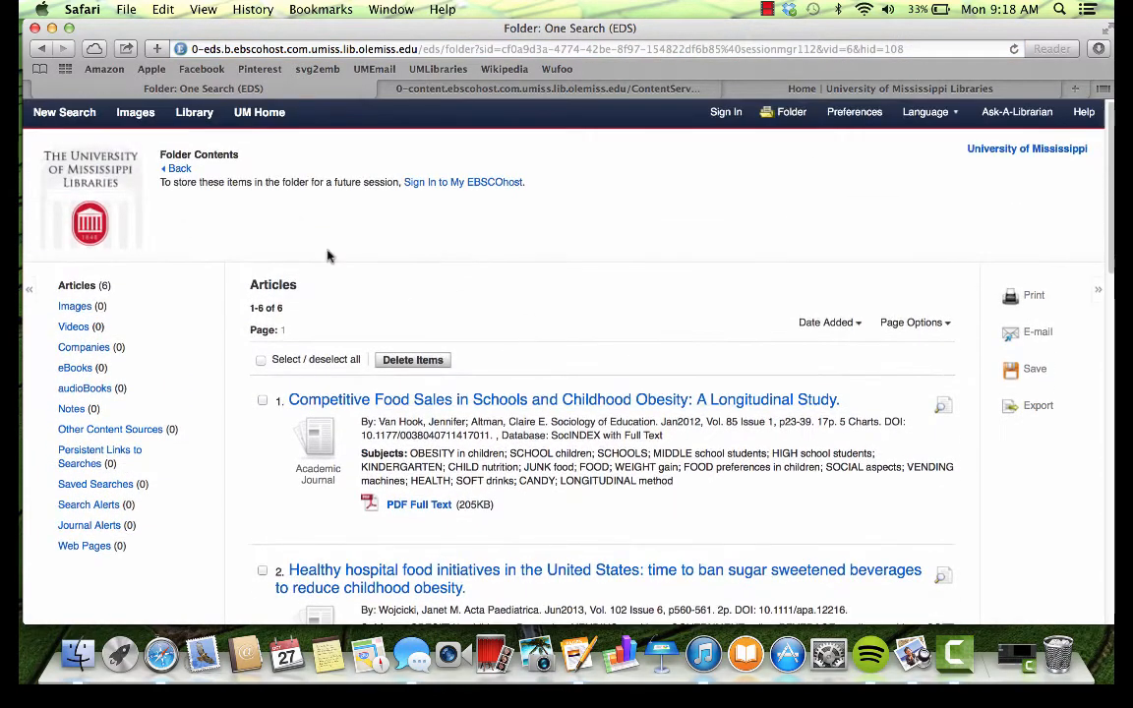
pyautogui.click(41, 50)
pyautogui.click(40, 50)
pyautogui.click(41, 50)
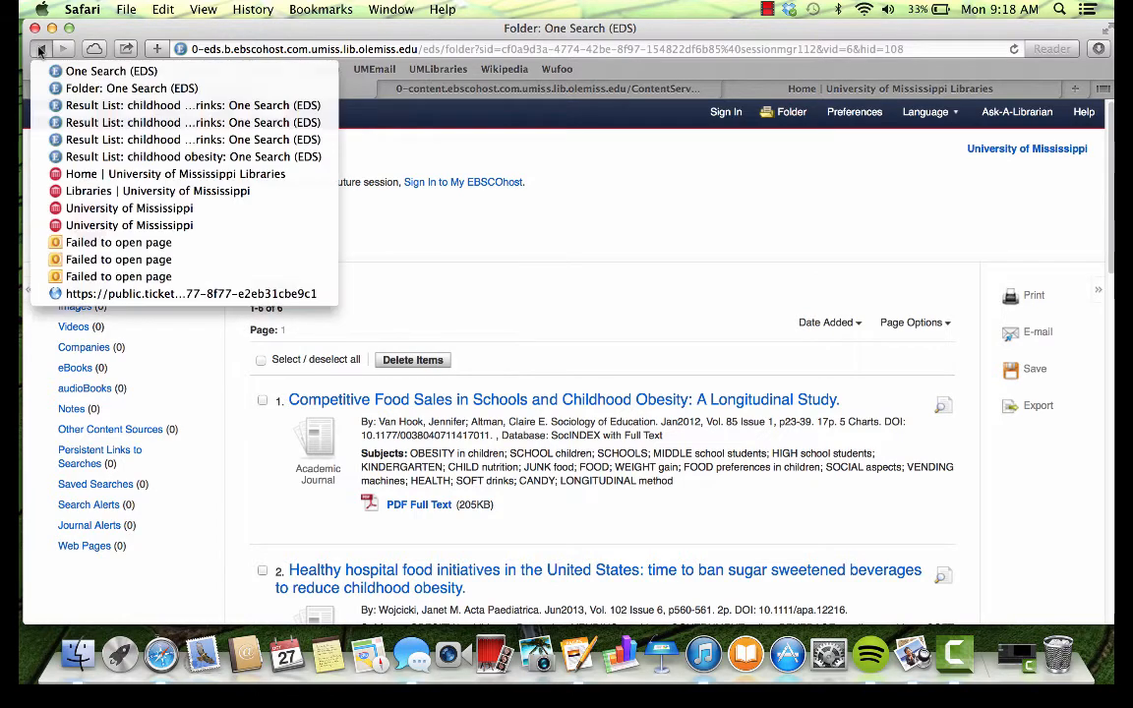
pyautogui.click(88, 125)
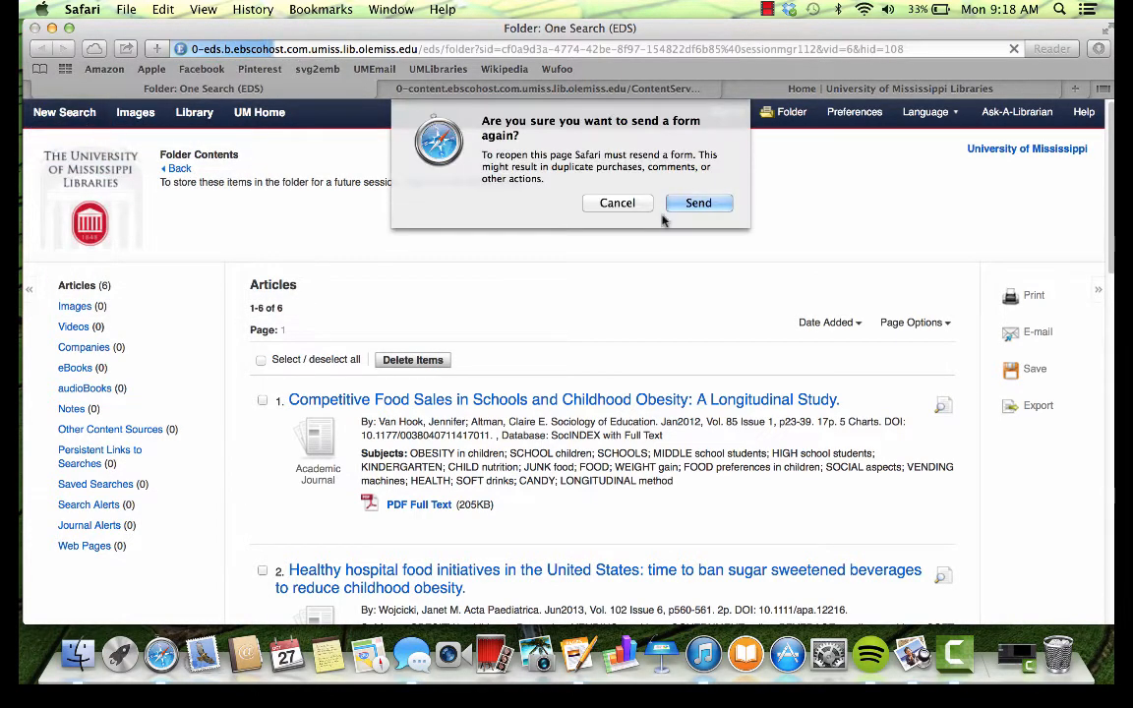
pyautogui.click(700, 204)
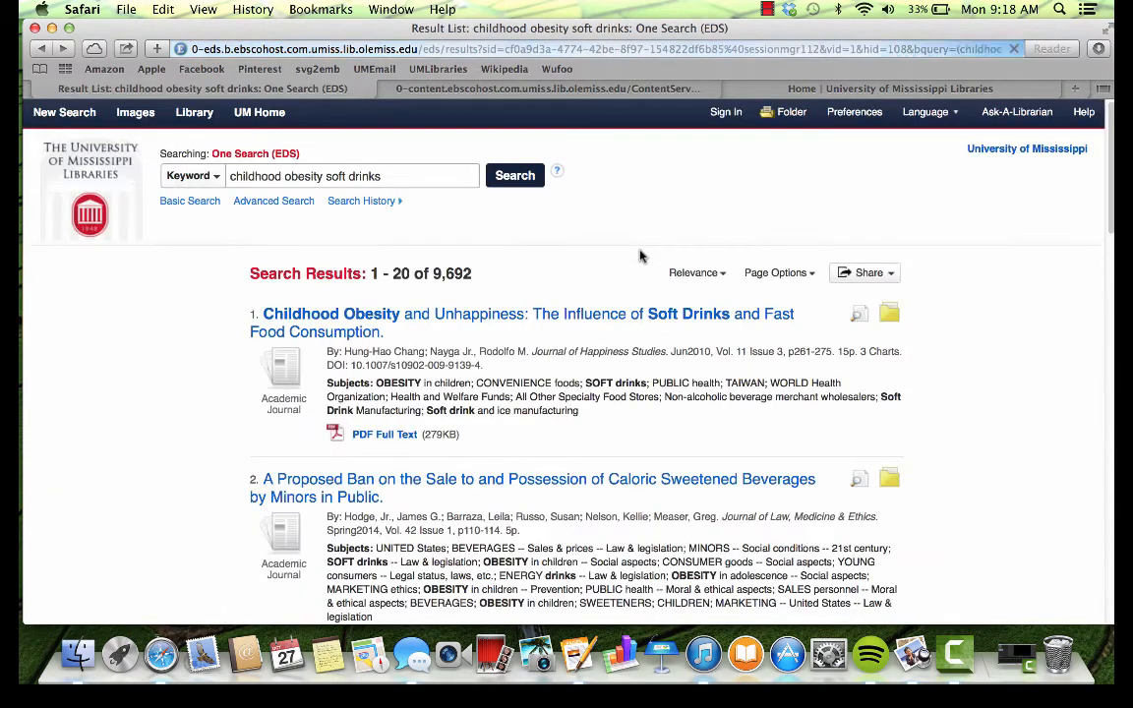
# Step: Use Find it! on result 7, the Young Finns soft drink study, to open the publisher's DOI full text
pyautogui.scroll(-10, 586, 384)
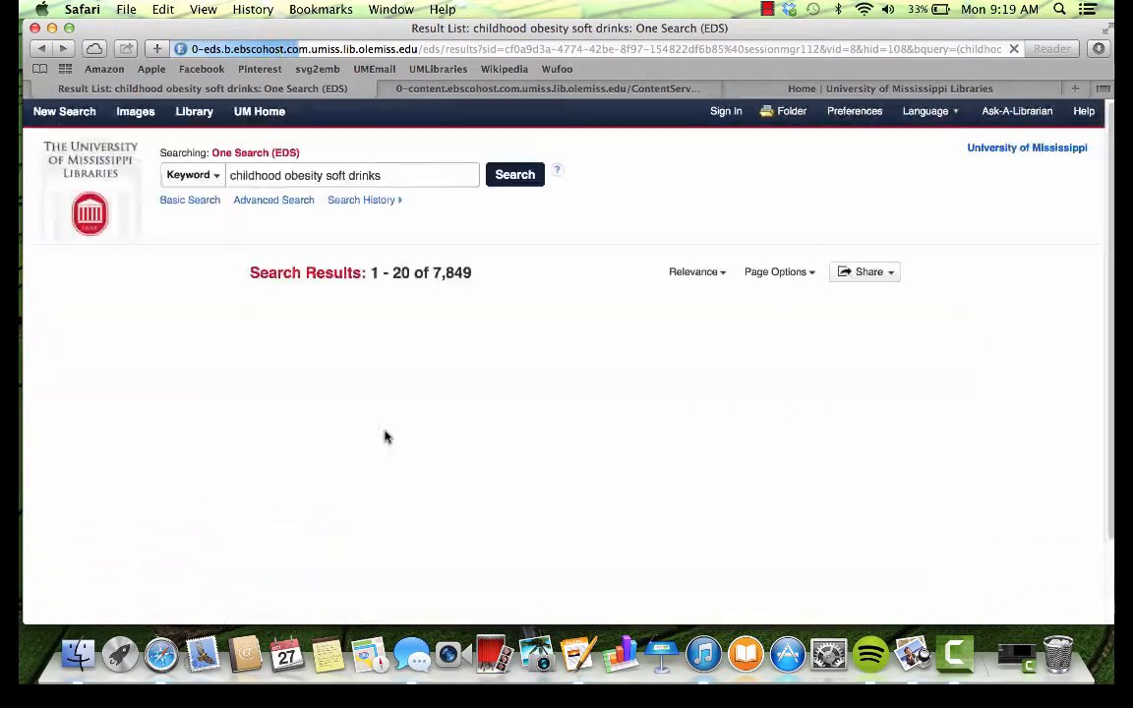
pyautogui.scroll(-2, 387, 437)
pyautogui.scroll(-12, 386, 437)
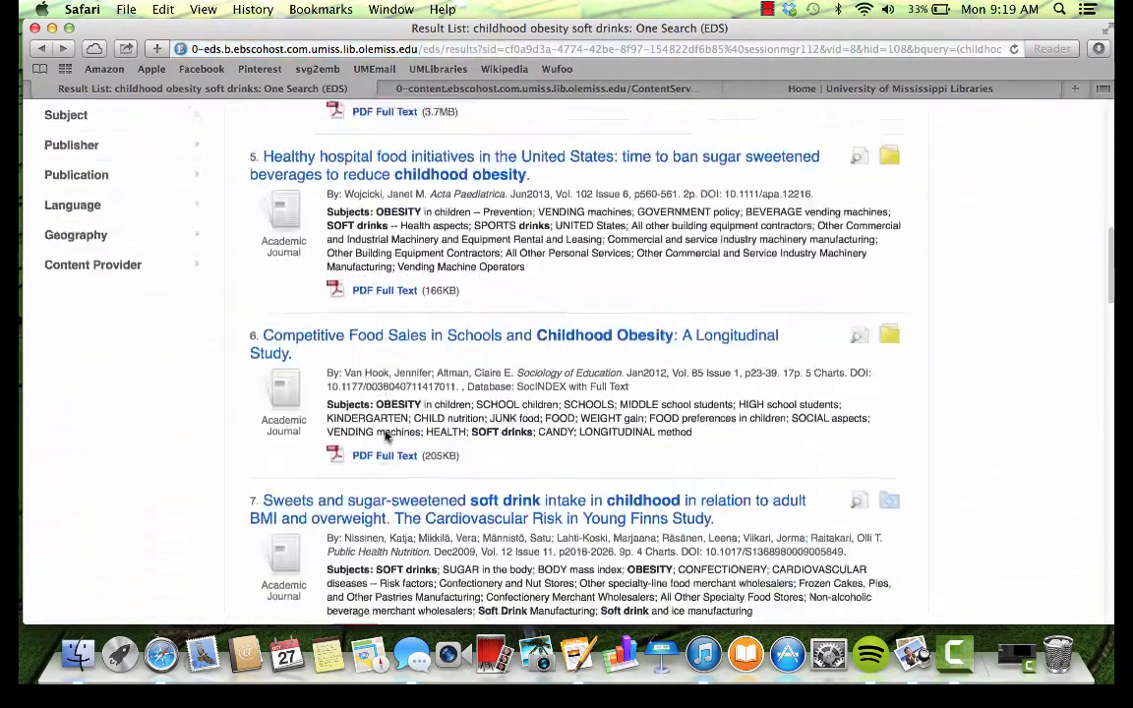
pyautogui.scroll(-3, 386, 436)
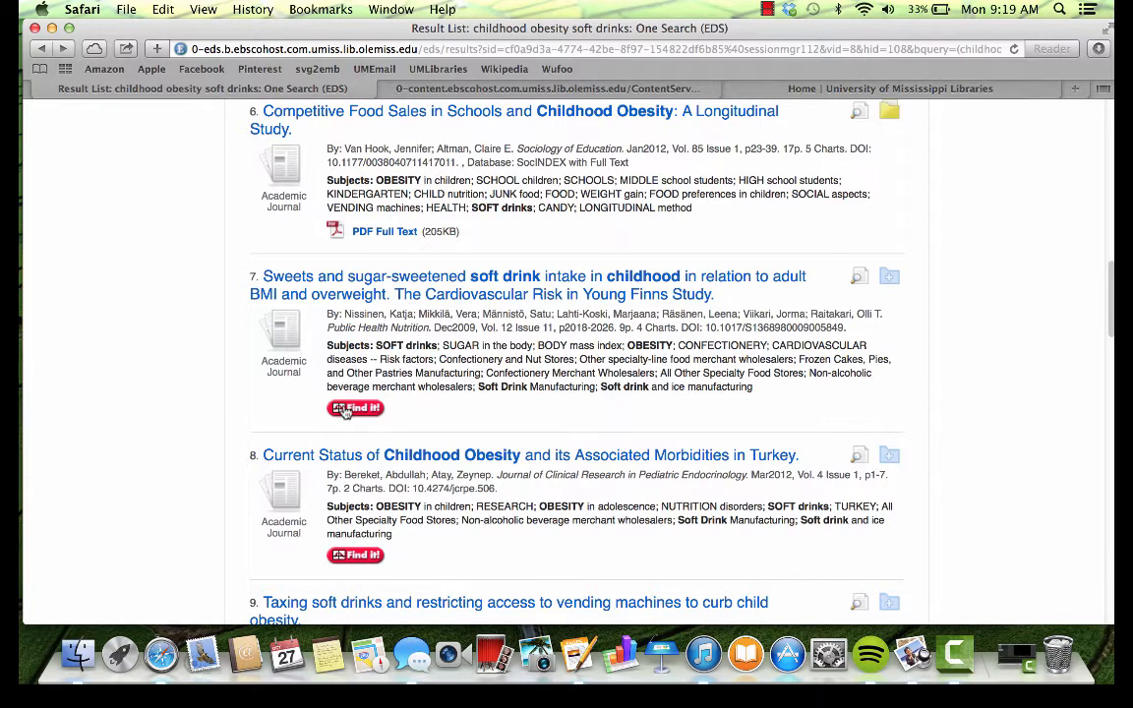
pyautogui.click(354, 409)
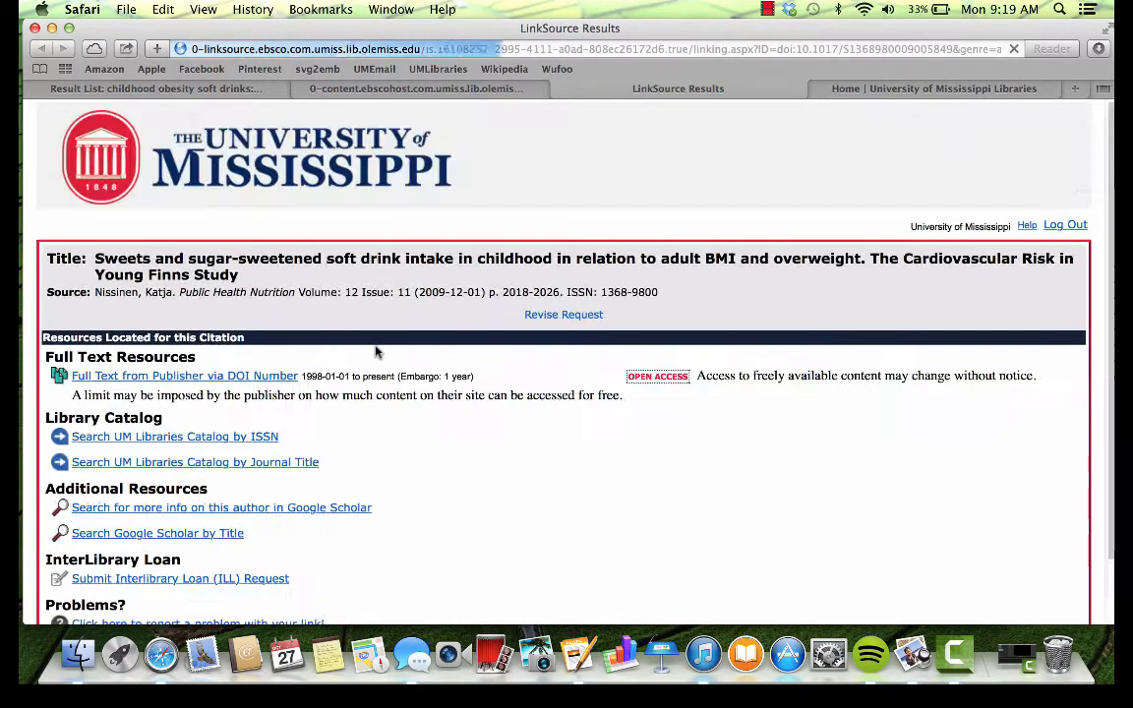
pyautogui.scroll(-2, 411, 475)
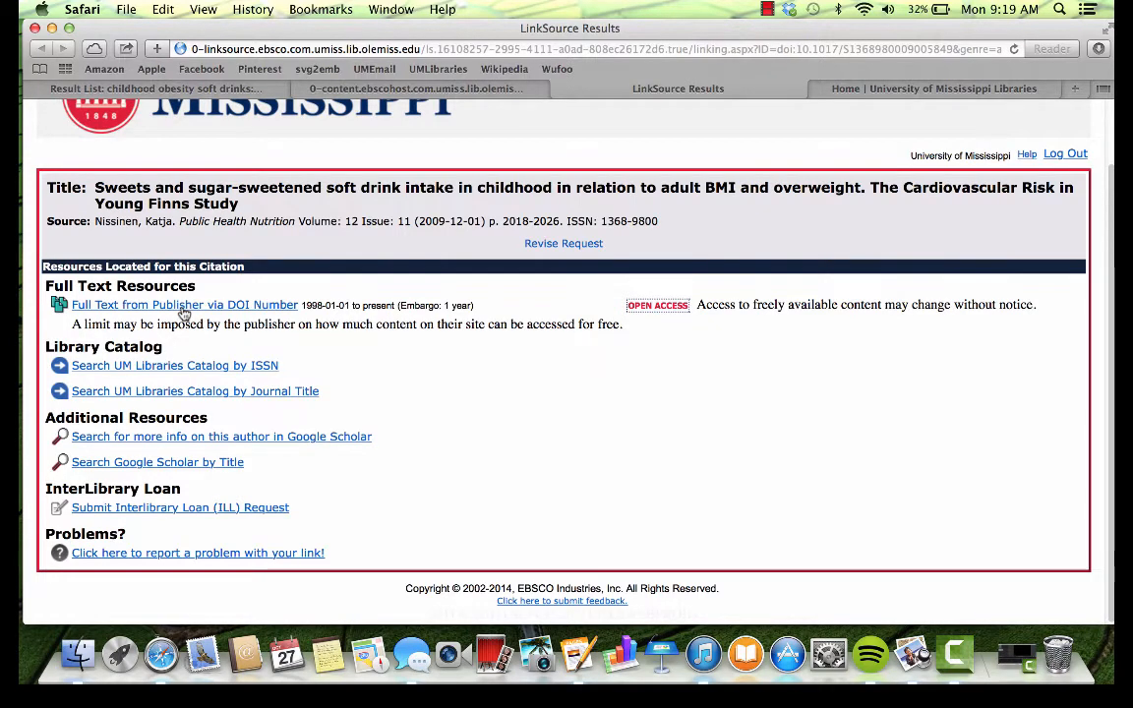
pyautogui.click(184, 311)
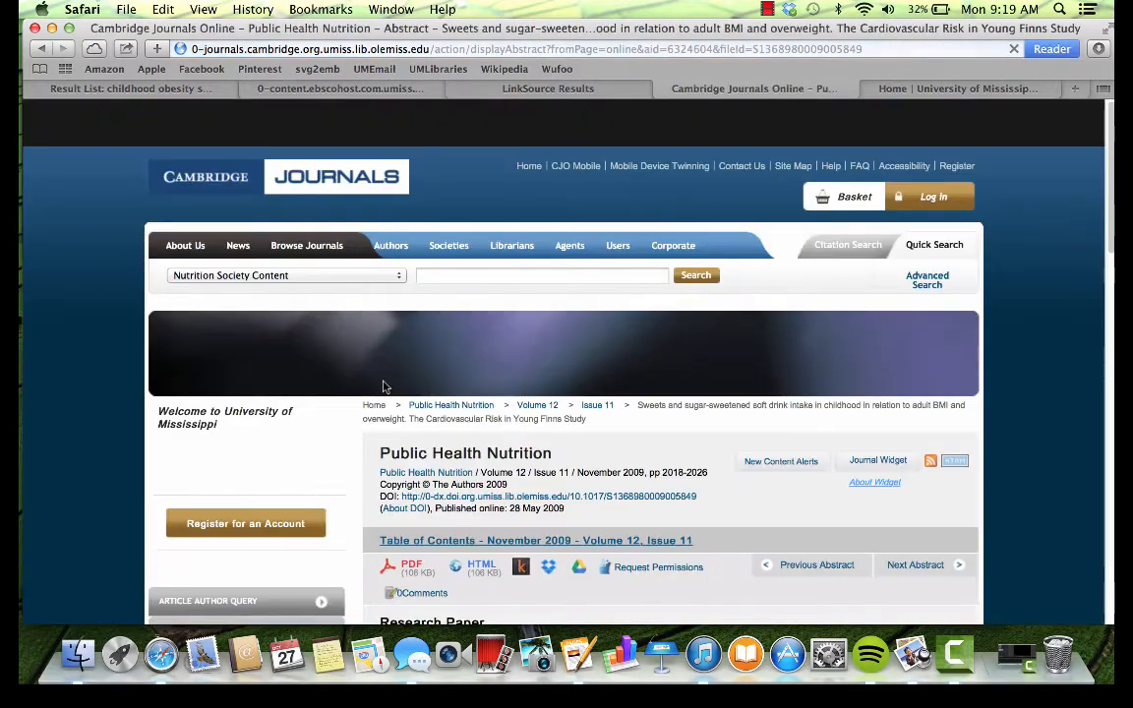
# Step: Open the Young Finns soft drink study's full-text PDF, then return to its LinkSource results page
pyautogui.scroll(-5, 383, 387)
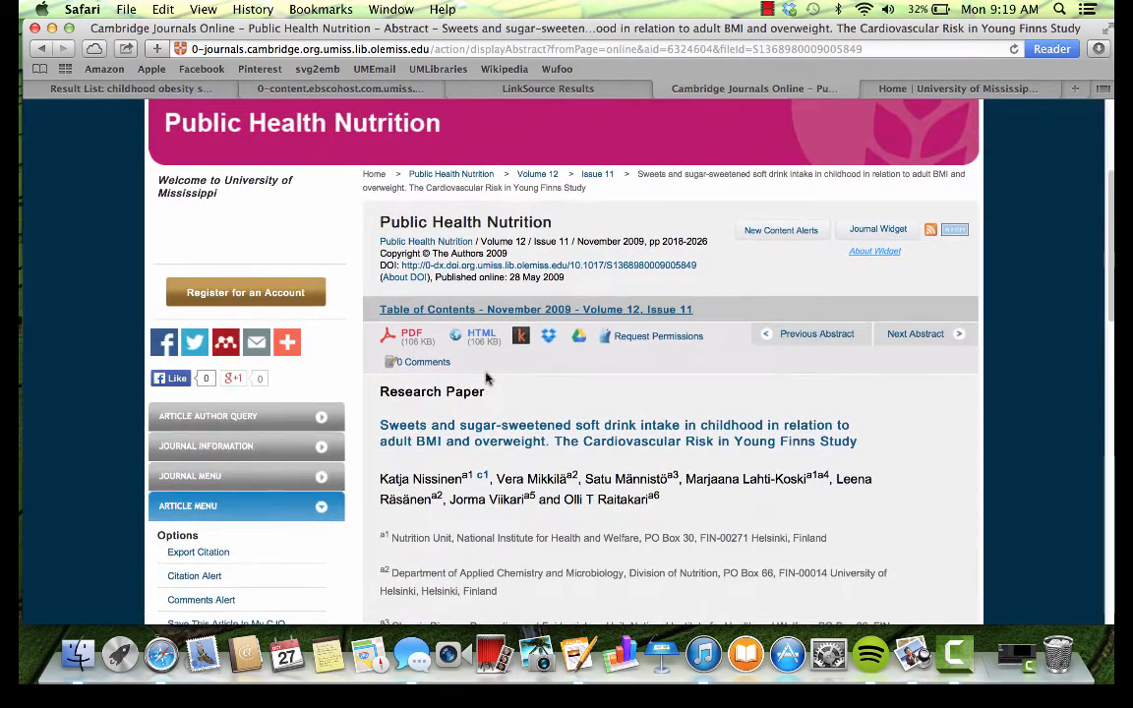
pyautogui.click(412, 337)
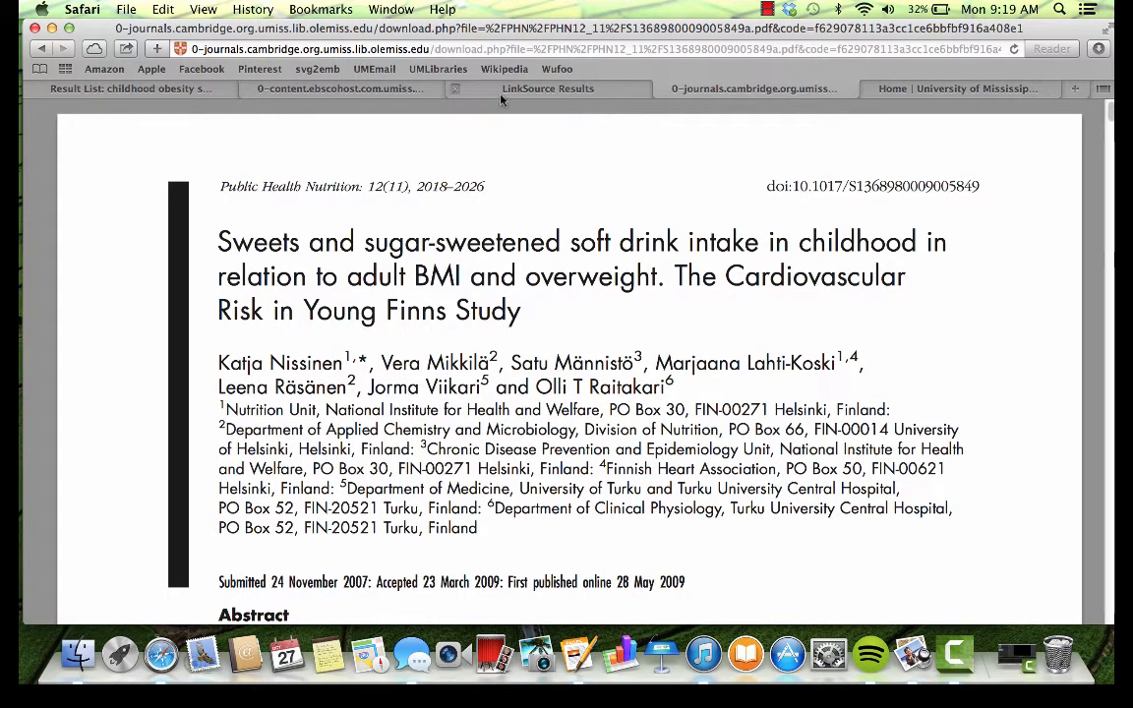
pyautogui.click(337, 91)
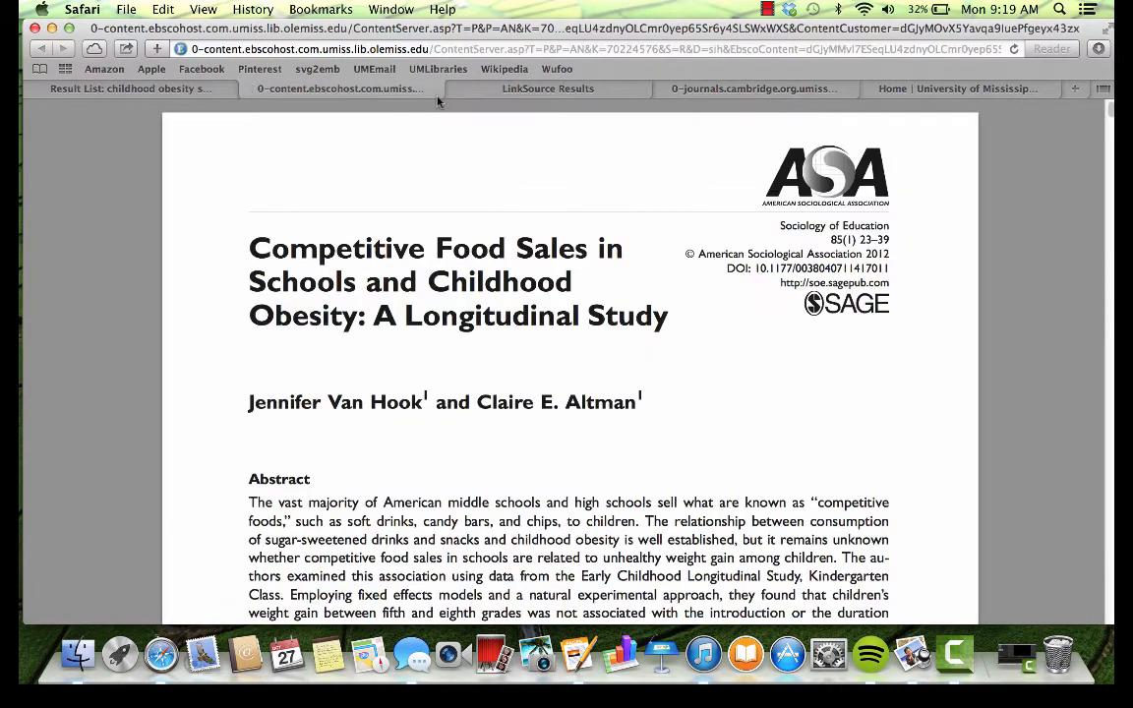
pyautogui.click(497, 90)
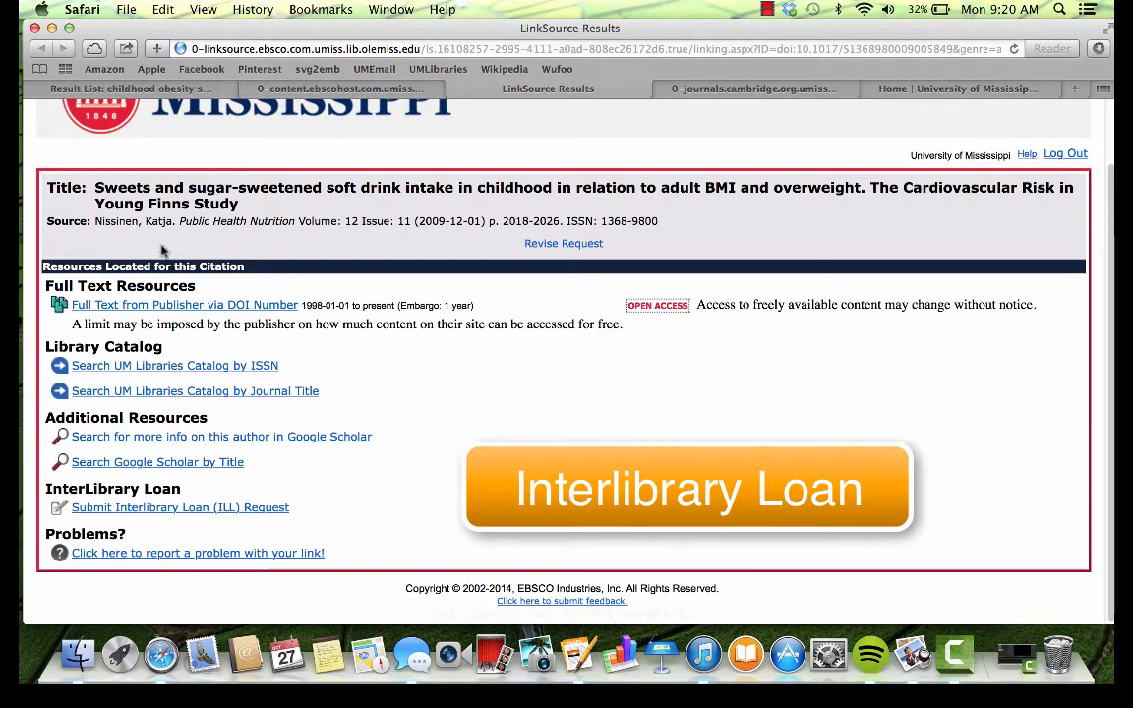
# Step: Close the LinkSource, Cambridge and Competitive Food Sales PDF tabs and go back to the results list
pyautogui.click(457, 90)
pyautogui.click(457, 90)
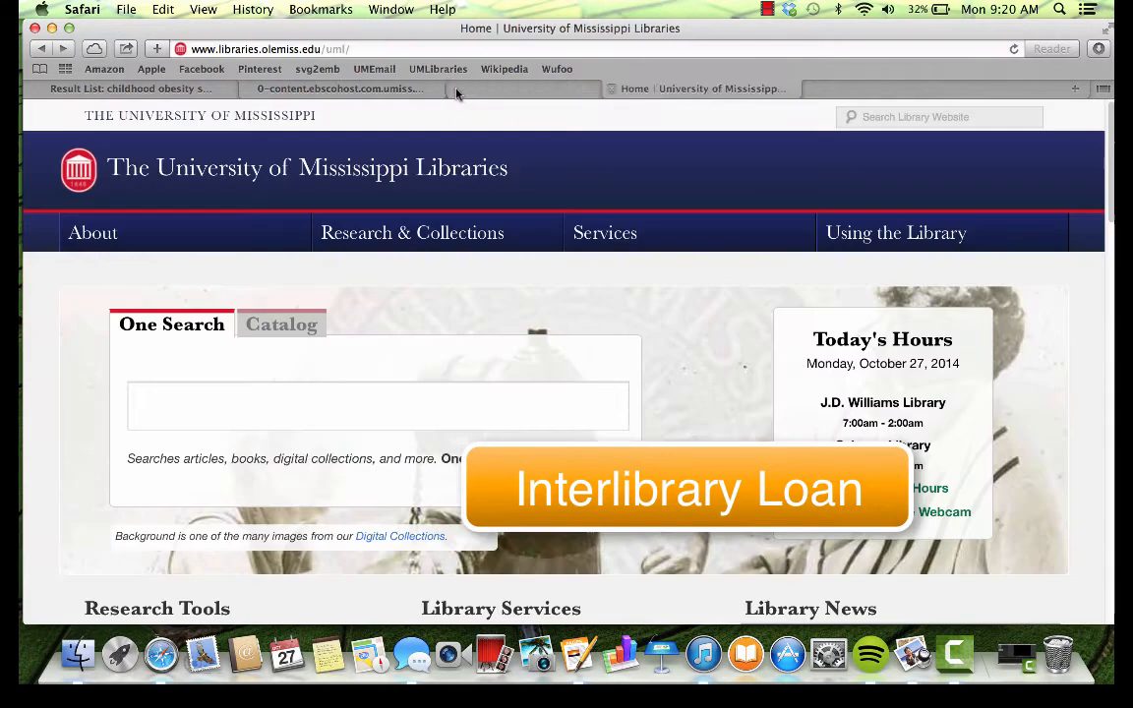
pyautogui.click(248, 88)
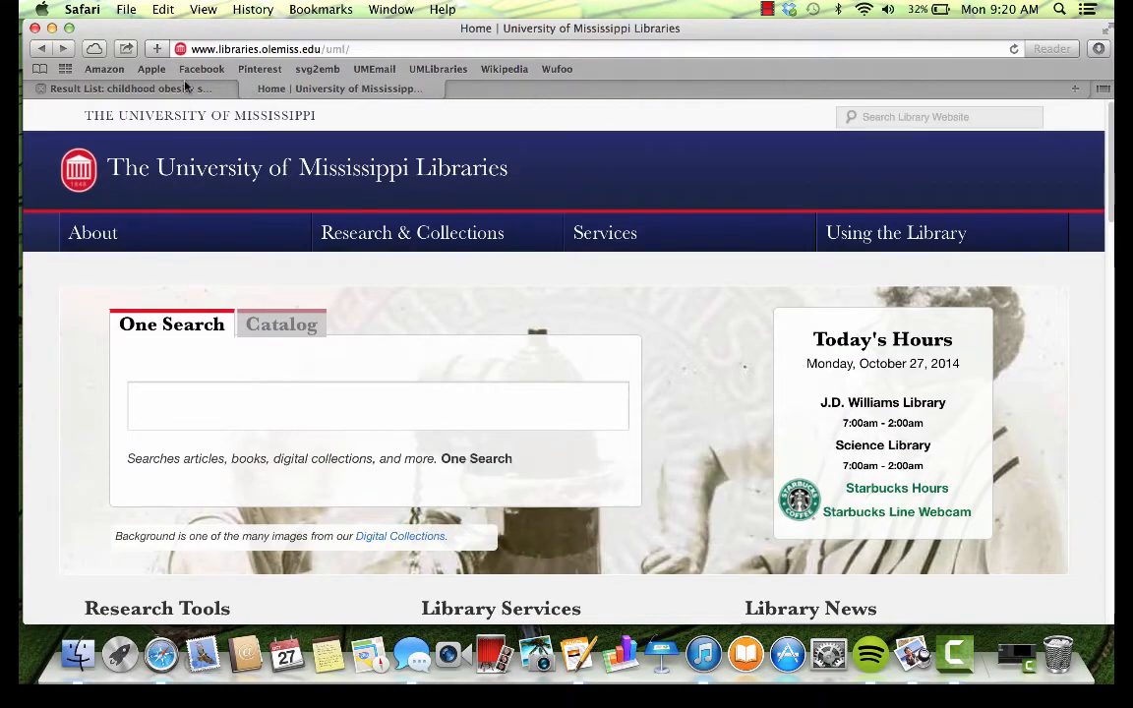
pyautogui.click(185, 88)
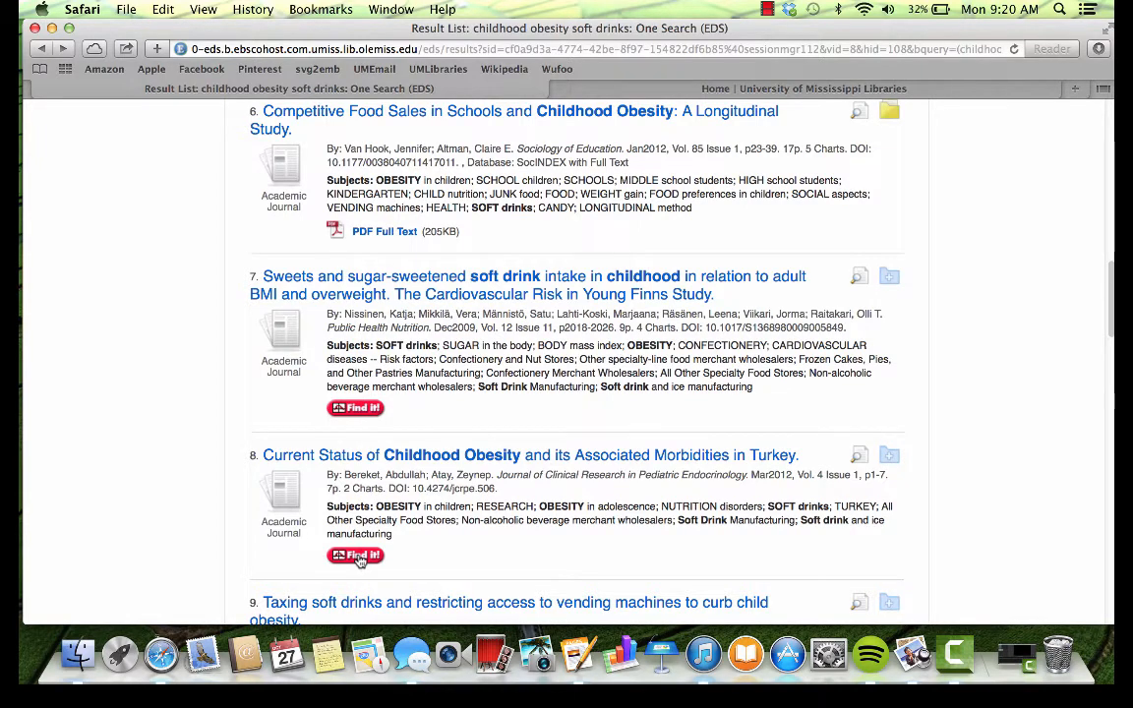
# Step: Open the Turkey childhood obesity article's full-text PDF from PubMed Central via Find It!
pyautogui.click(356, 557)
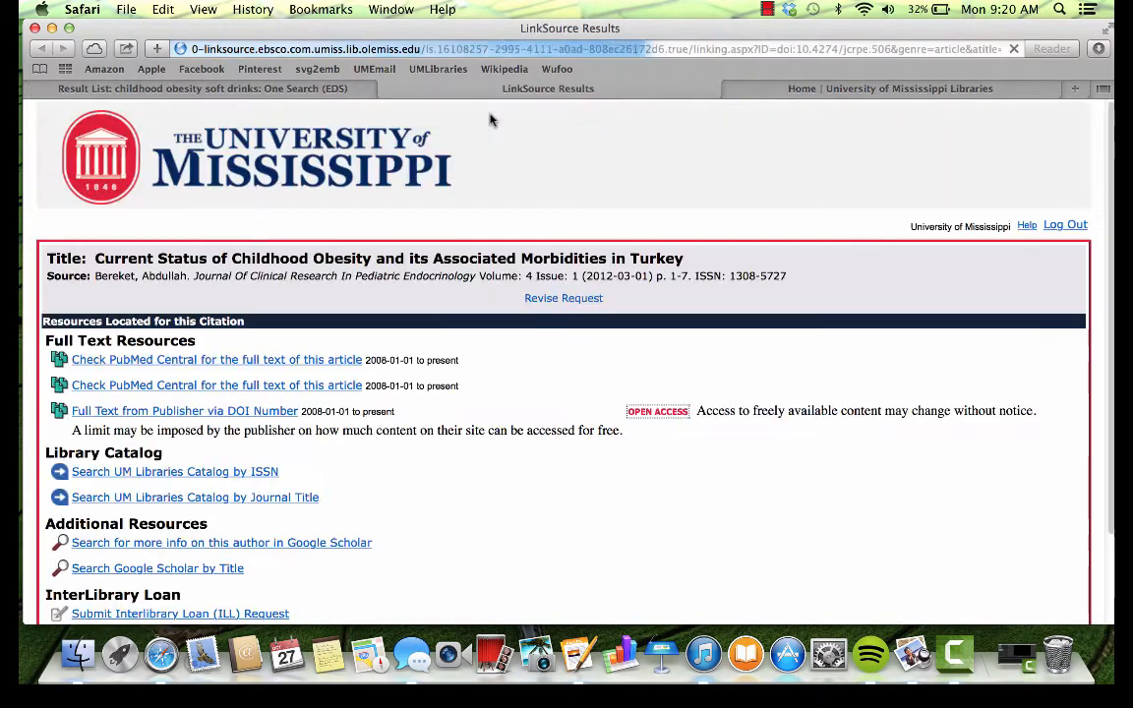
pyautogui.scroll(-2, 329, 381)
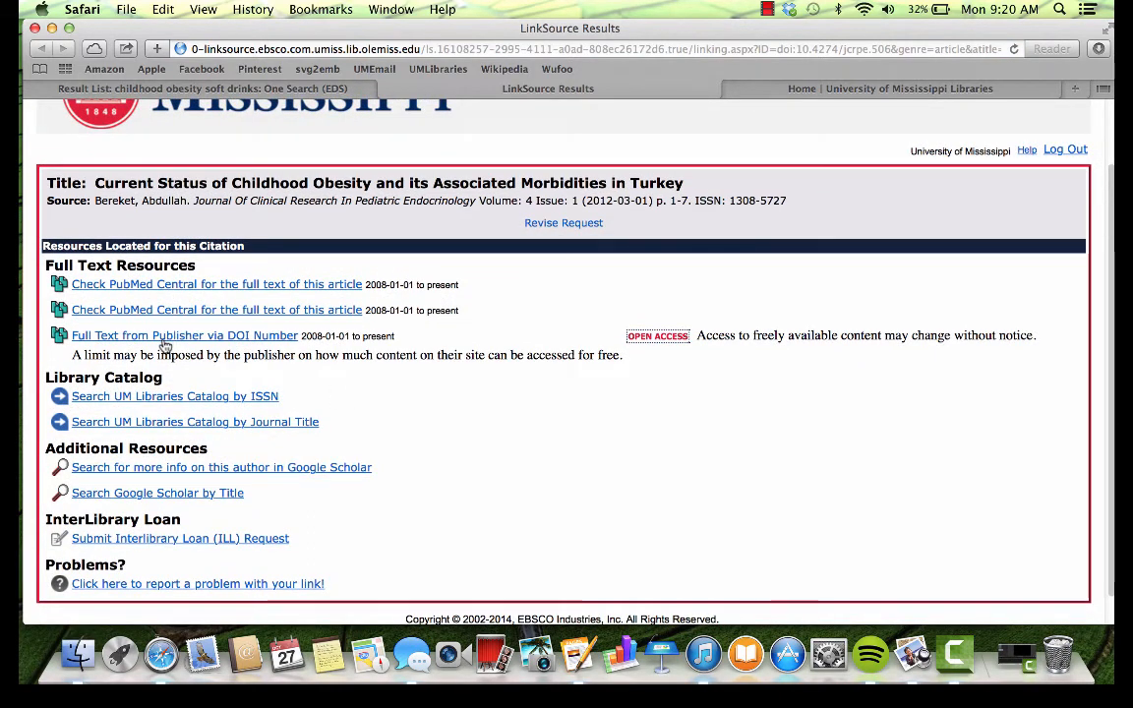
pyautogui.click(178, 286)
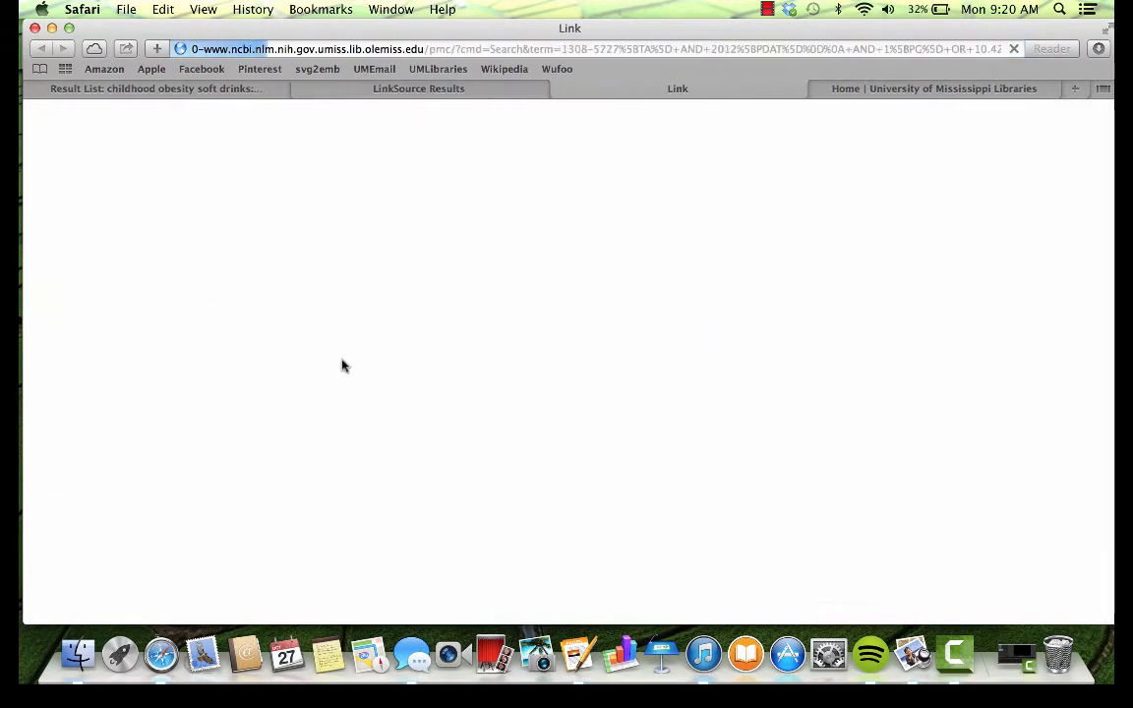
pyautogui.click(191, 276)
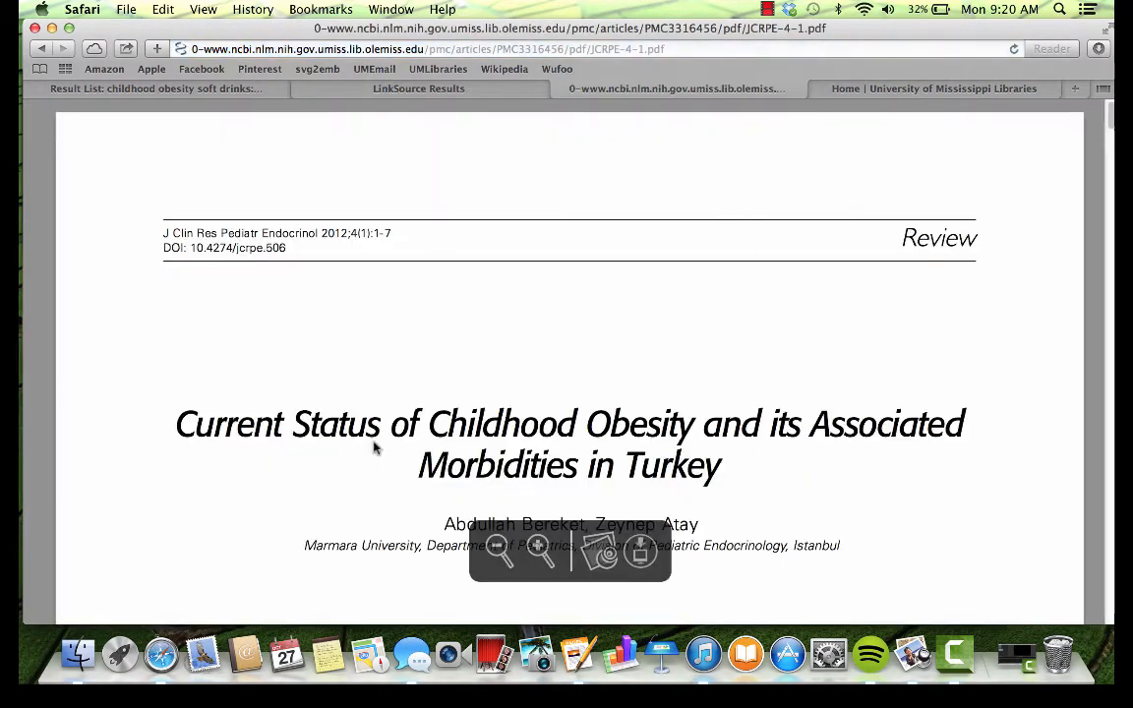
# Step: Skim the PDF, then return to the article's LinkSource resources page
pyautogui.scroll(-8, 214, 438)
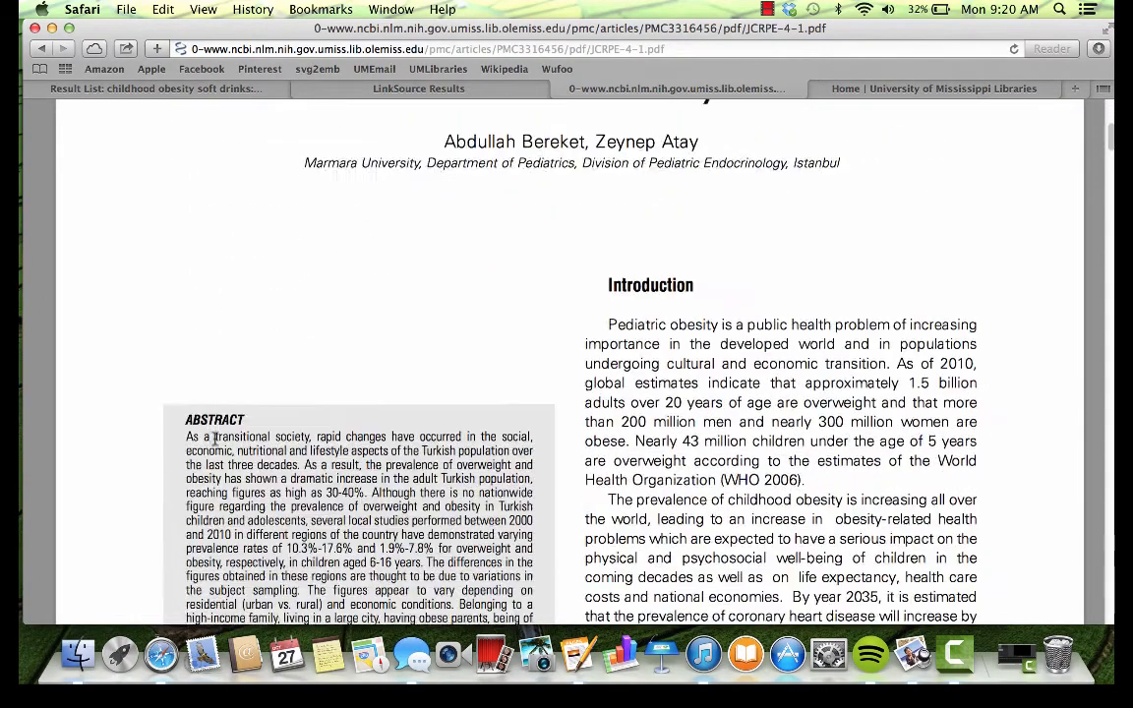
pyautogui.scroll(-2, 214, 438)
pyautogui.scroll(8, 215, 437)
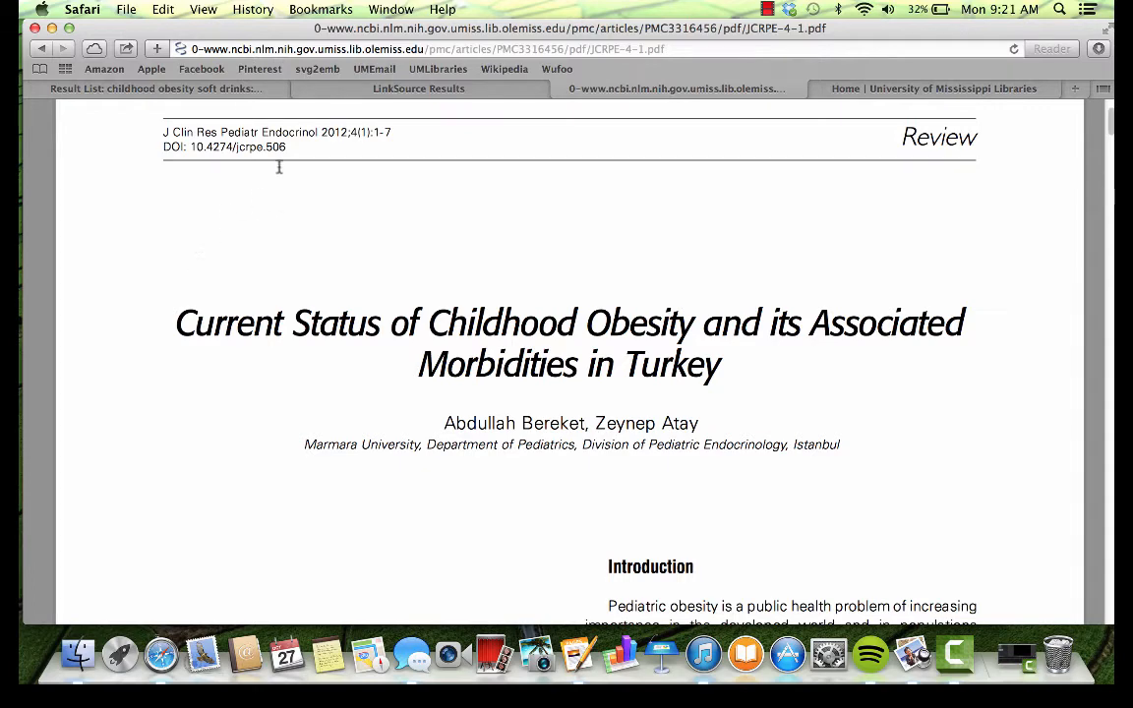
pyautogui.click(359, 89)
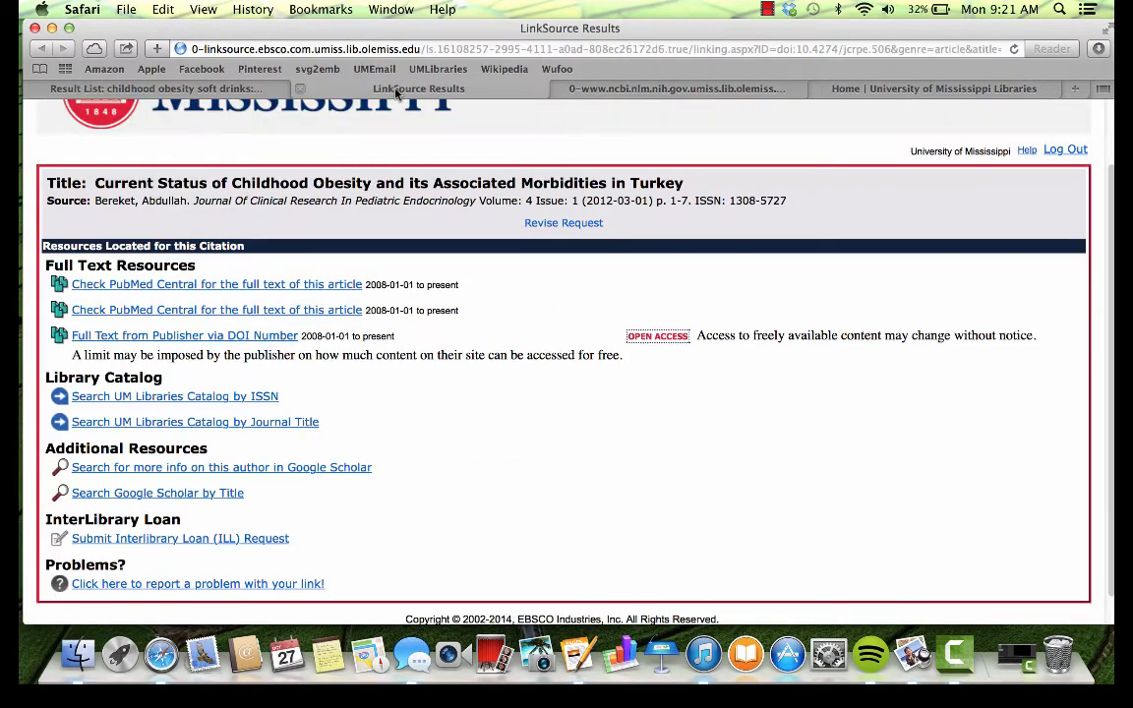
# Step: Log in to ILLiad with the library Web ID, review the prefilled Turkey article request, and return to results
pyautogui.click(201, 543)
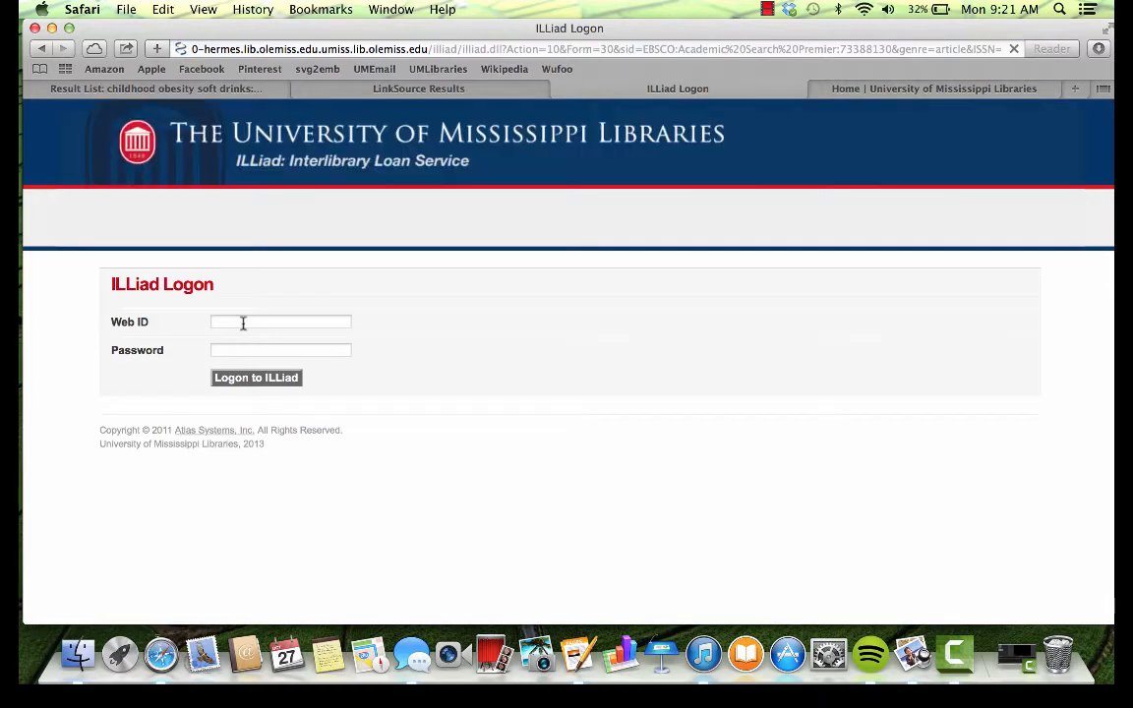
pyautogui.click(242, 323)
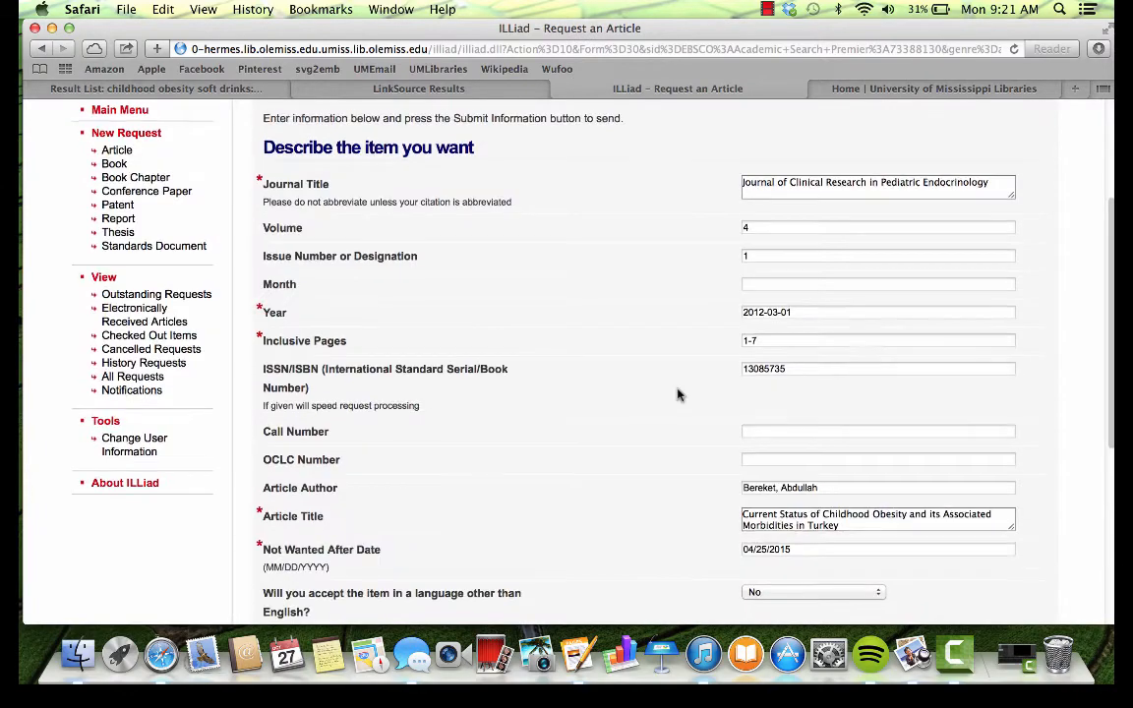
pyautogui.scroll(-5, 677, 393)
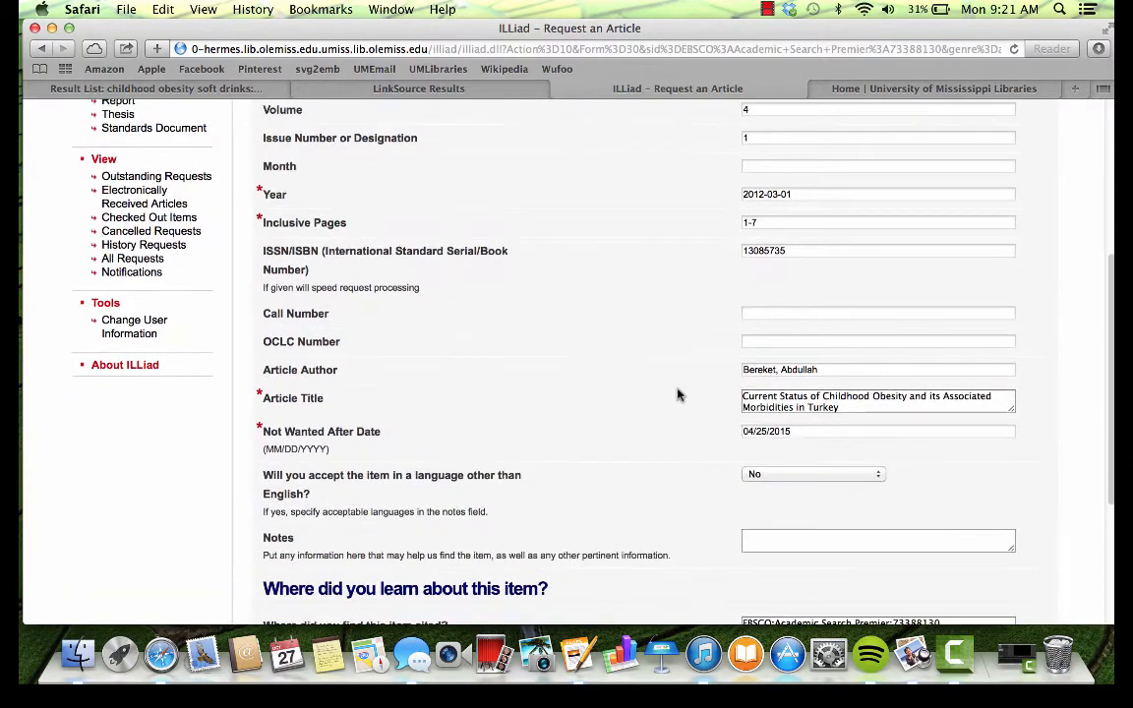
pyautogui.scroll(-5, 677, 392)
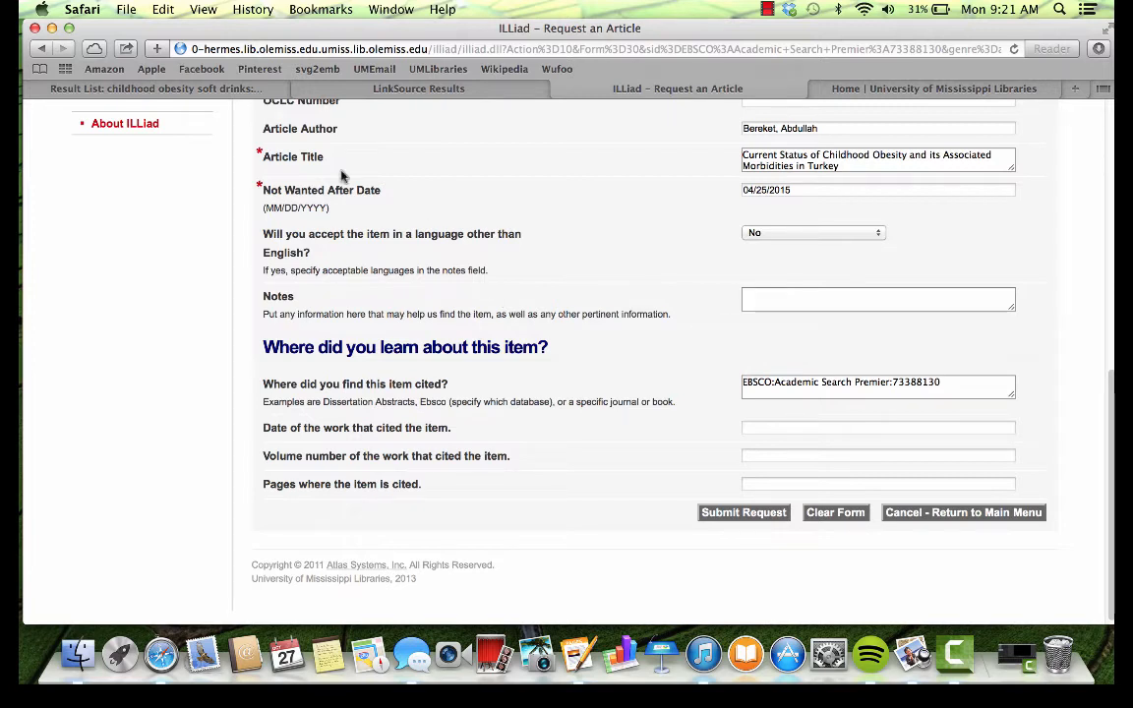
pyautogui.click(139, 92)
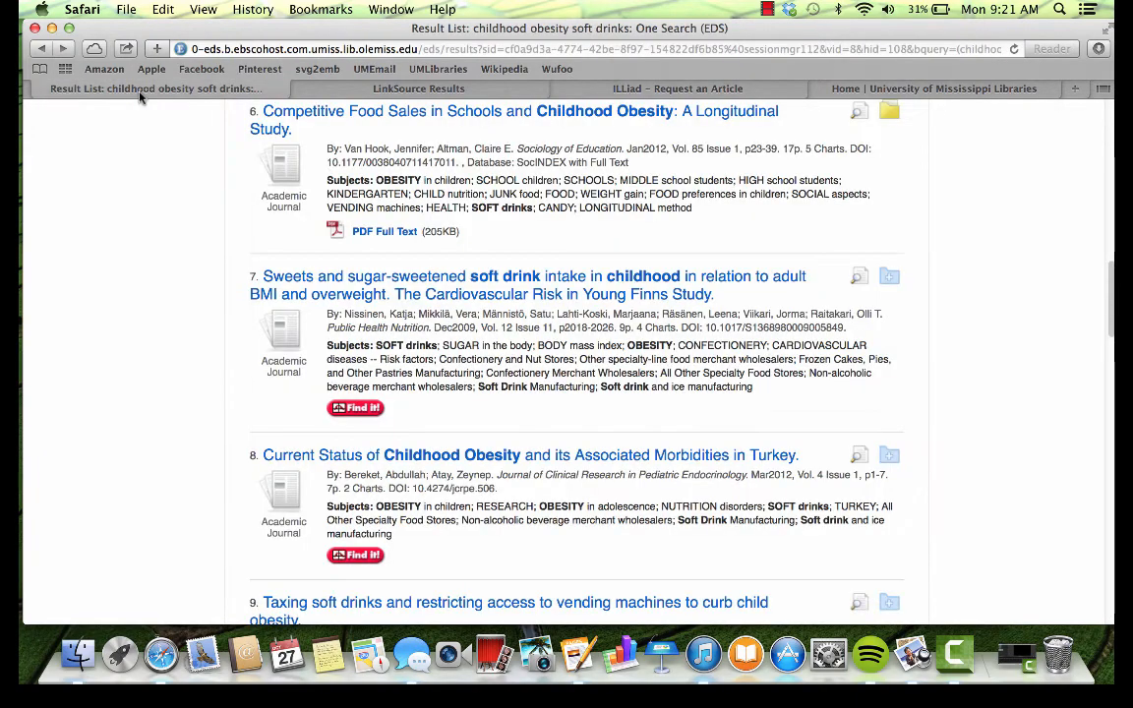
# Step: Show the University of Mississippi Libraries home page and its Research Tools and Library Services lists
pyautogui.scroll(6, 226, 241)
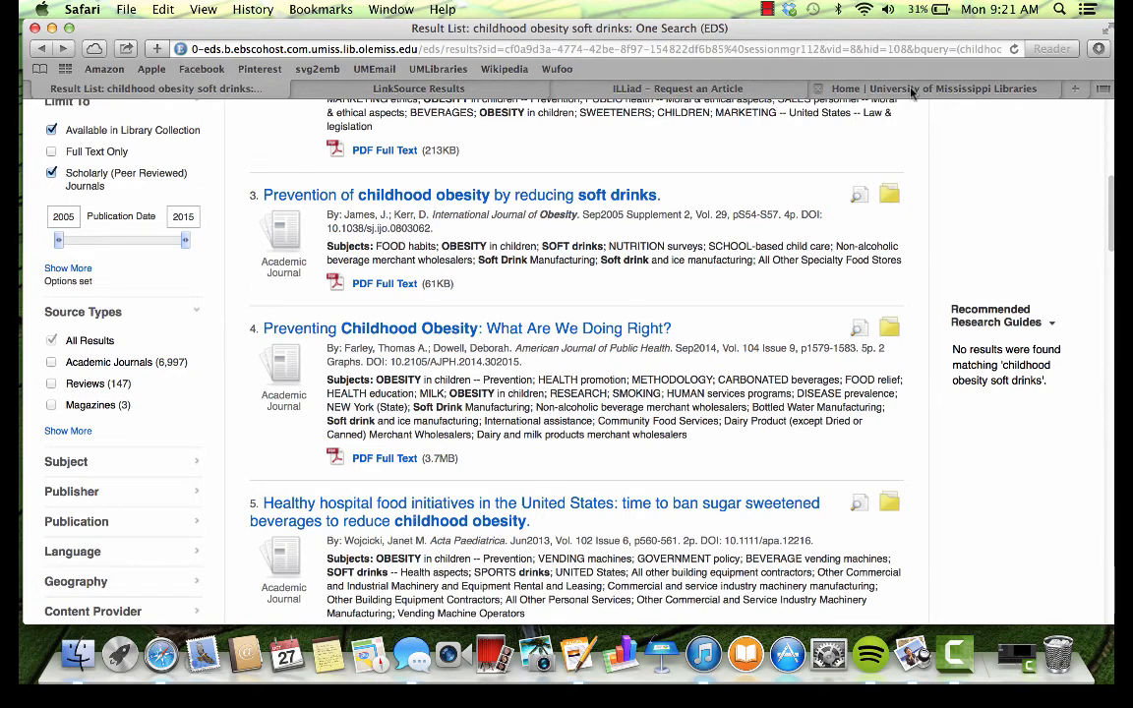
pyautogui.click(822, 88)
pyautogui.scroll(-5, 519, 462)
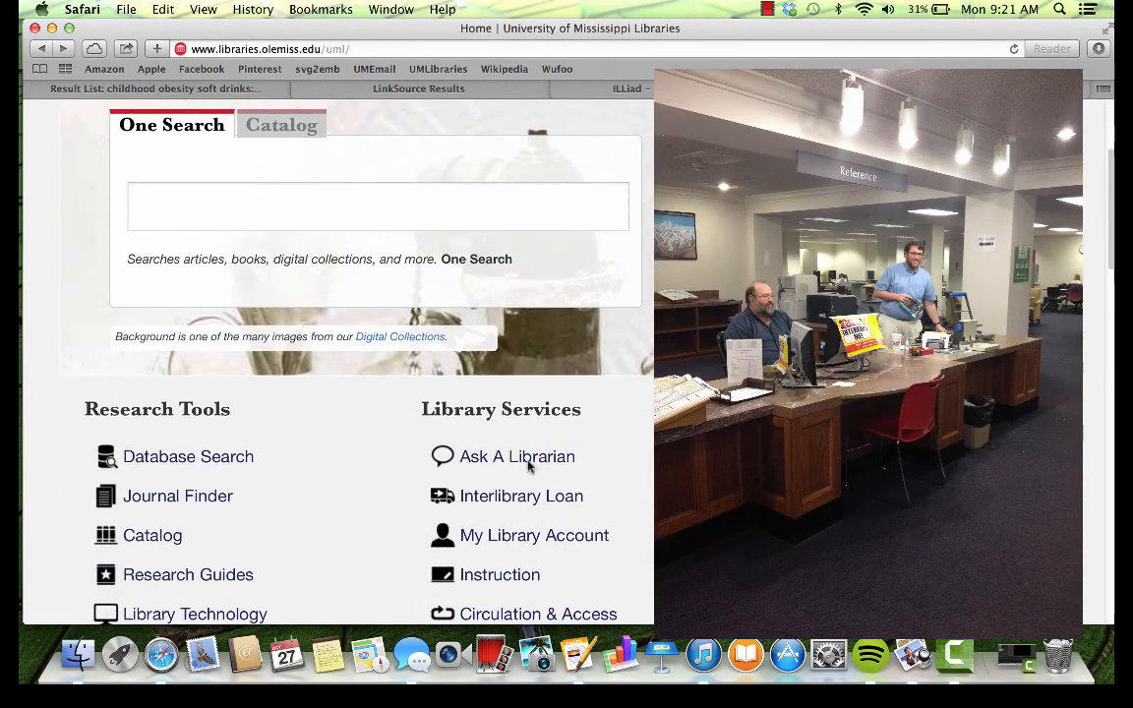